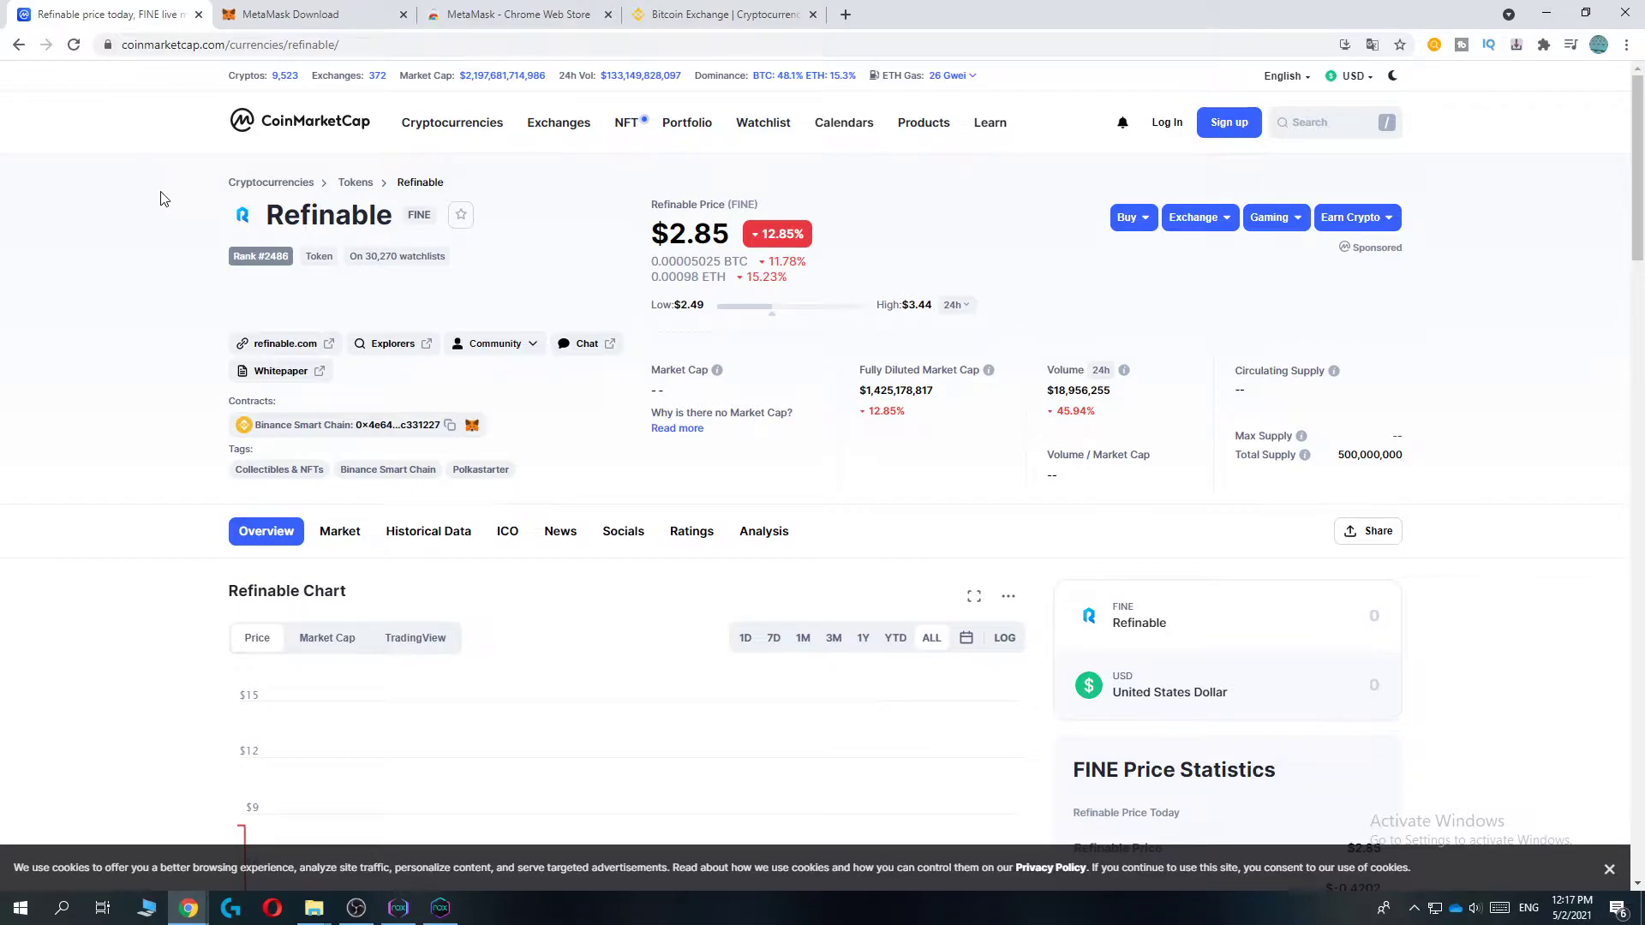
- Copy Refinable's Binance Smart Chain contract address on CoinMarketCap, then go to the MetaMask download page
{"action": "scroll", "coordinate": [169, 220], "scroll_direction": "down", "scroll_amount": 2}
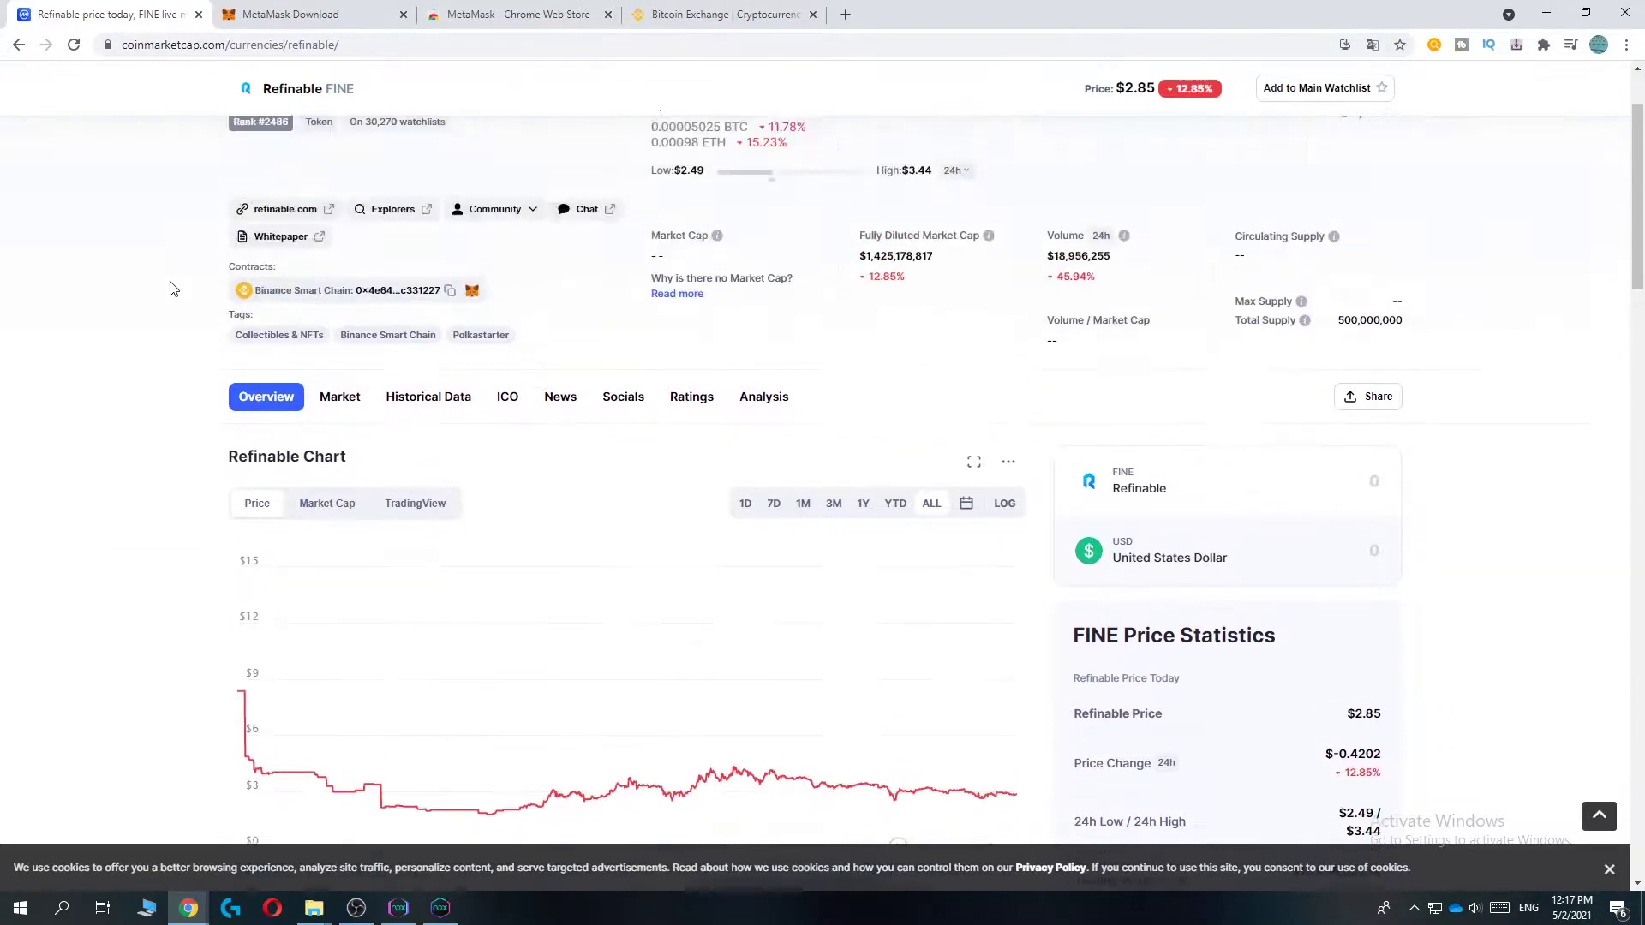
{"action": "scroll", "coordinate": [168, 282], "scroll_direction": "up", "scroll_amount": 2}
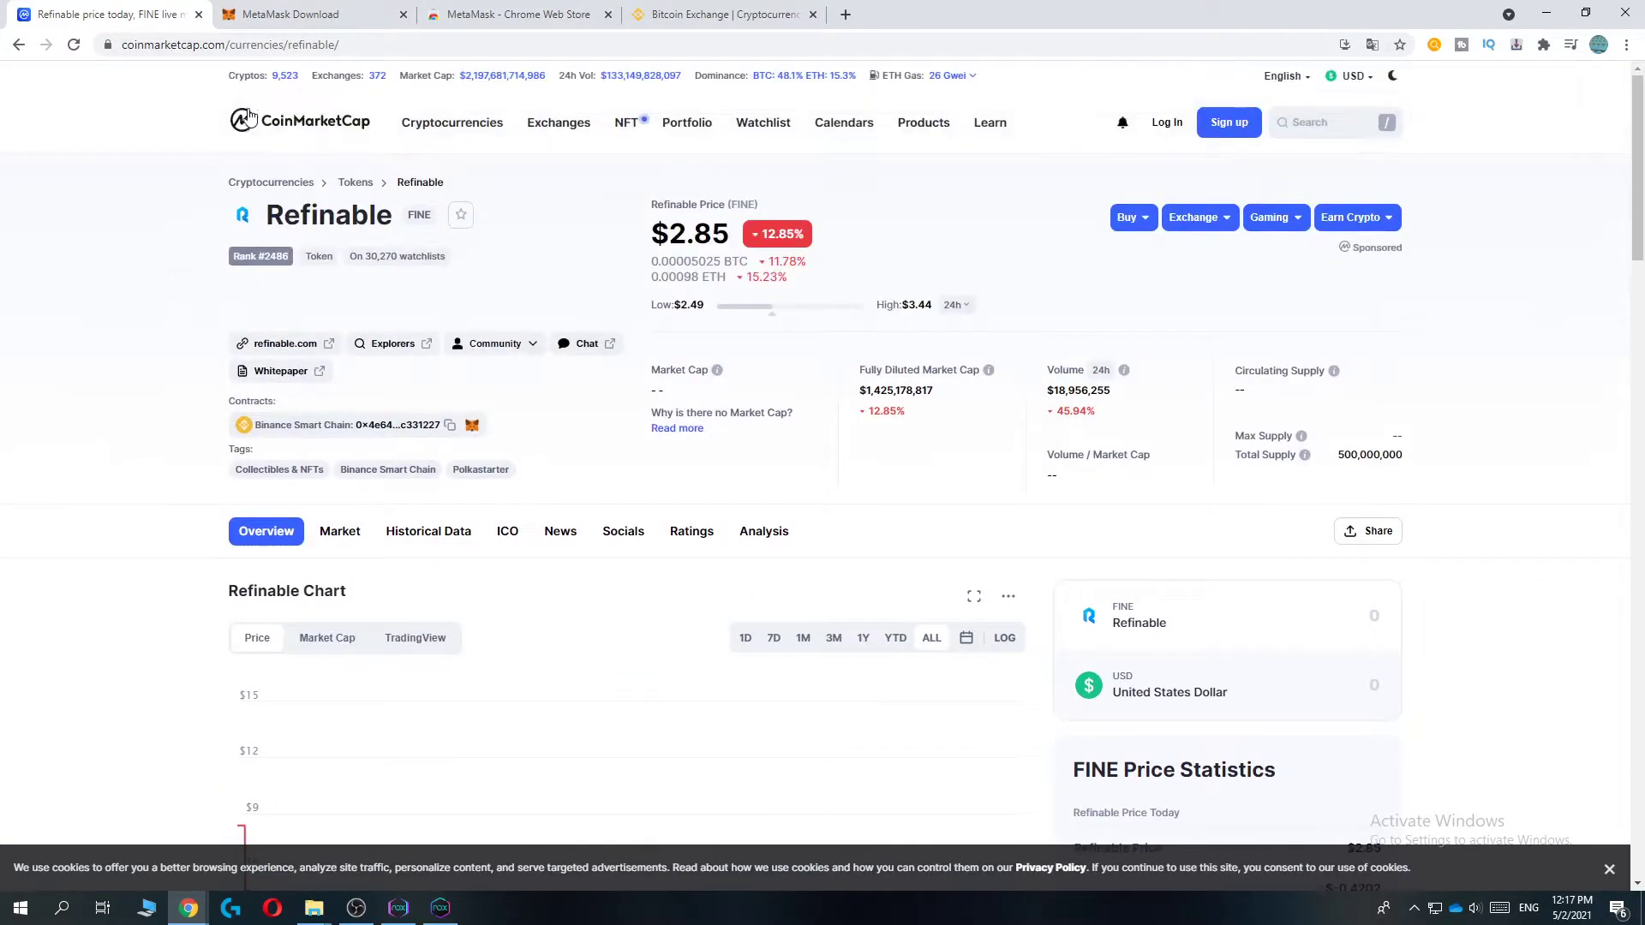
{"action": "left_click", "coordinate": [449, 425]}
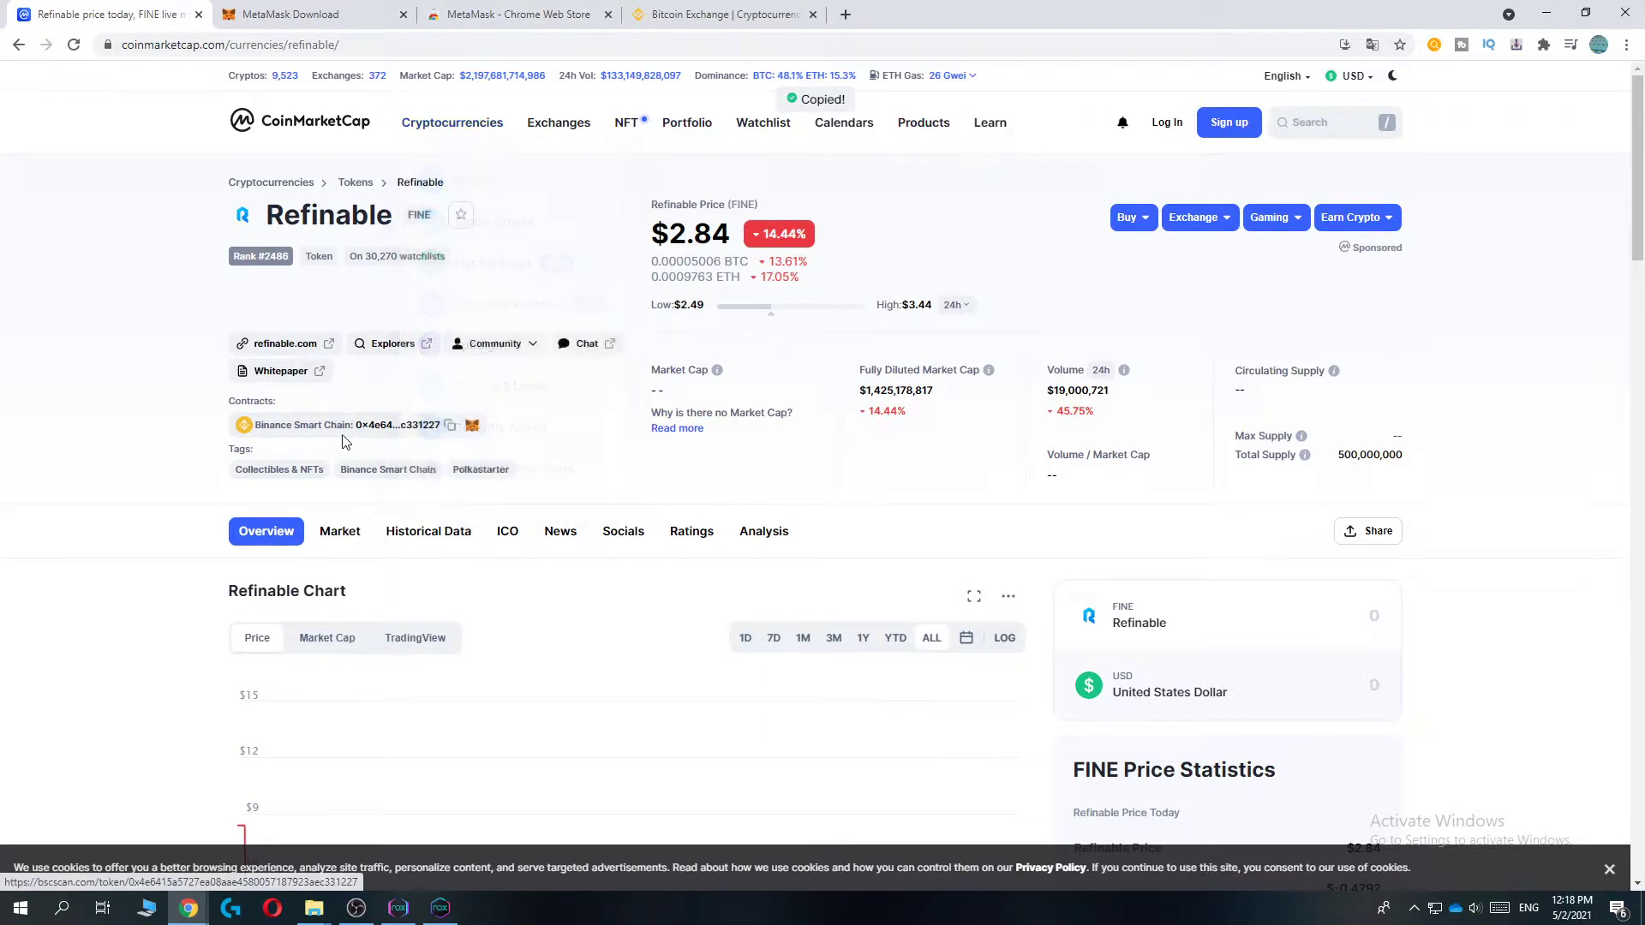
{"action": "left_click", "coordinate": [295, 21]}
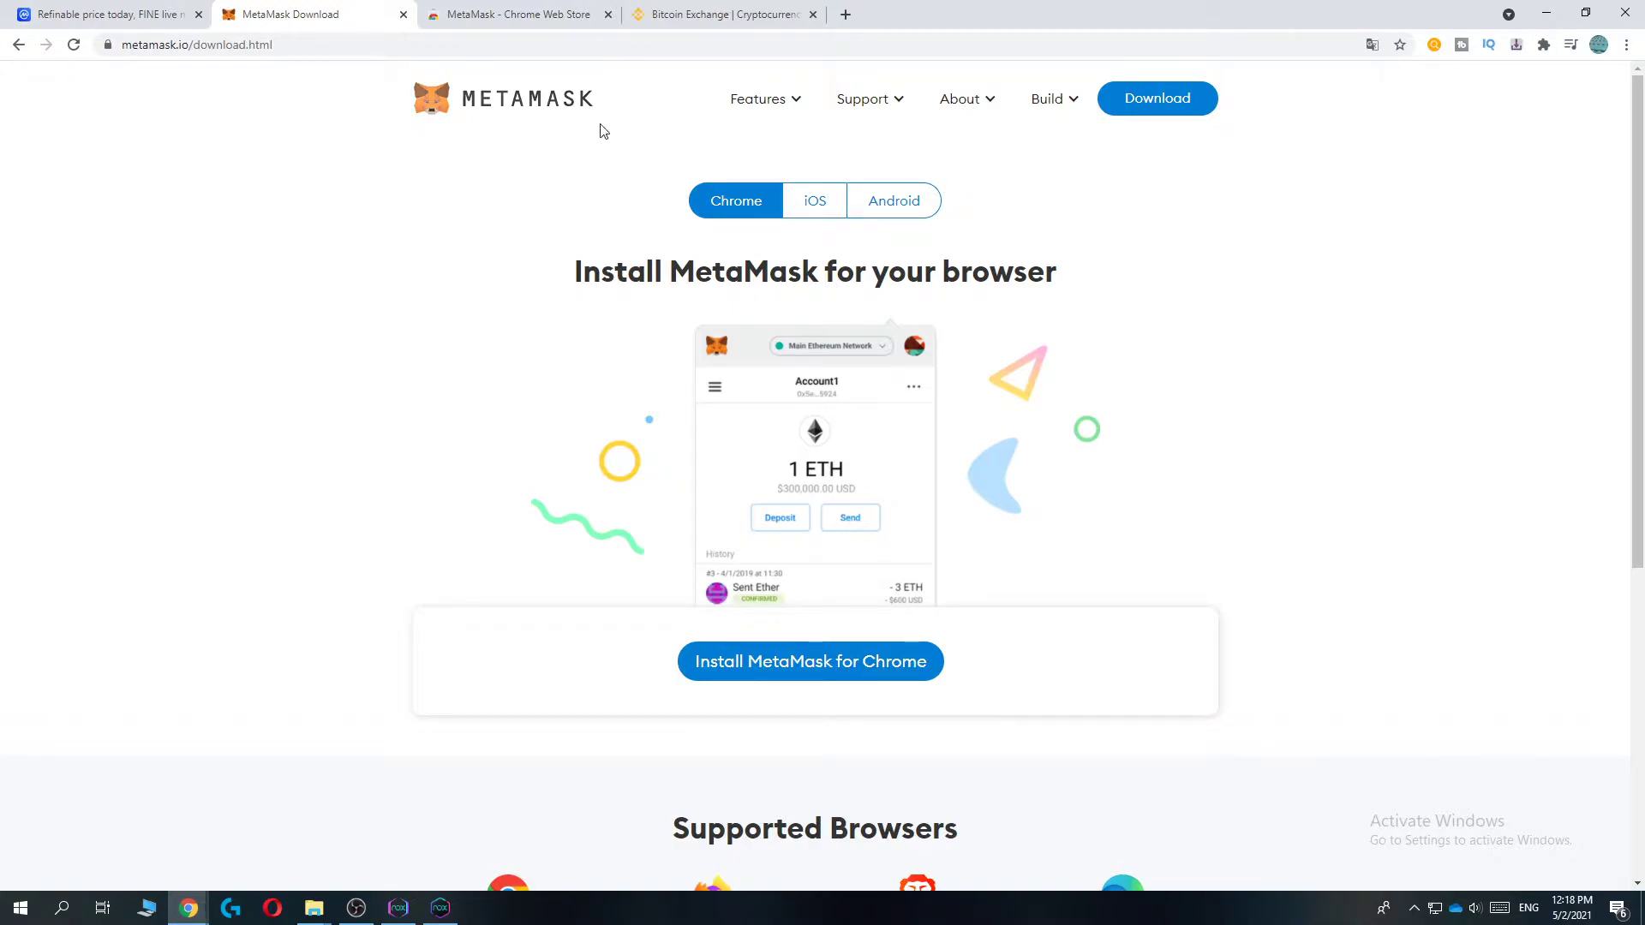
- Open the installed MetaMask extension to show Account 1 on Main Network
{"action": "left_click_drag", "start_coordinate": [572, 271], "coordinate": [1065, 242]}
{"action": "left_click", "coordinate": [1081, 240]}
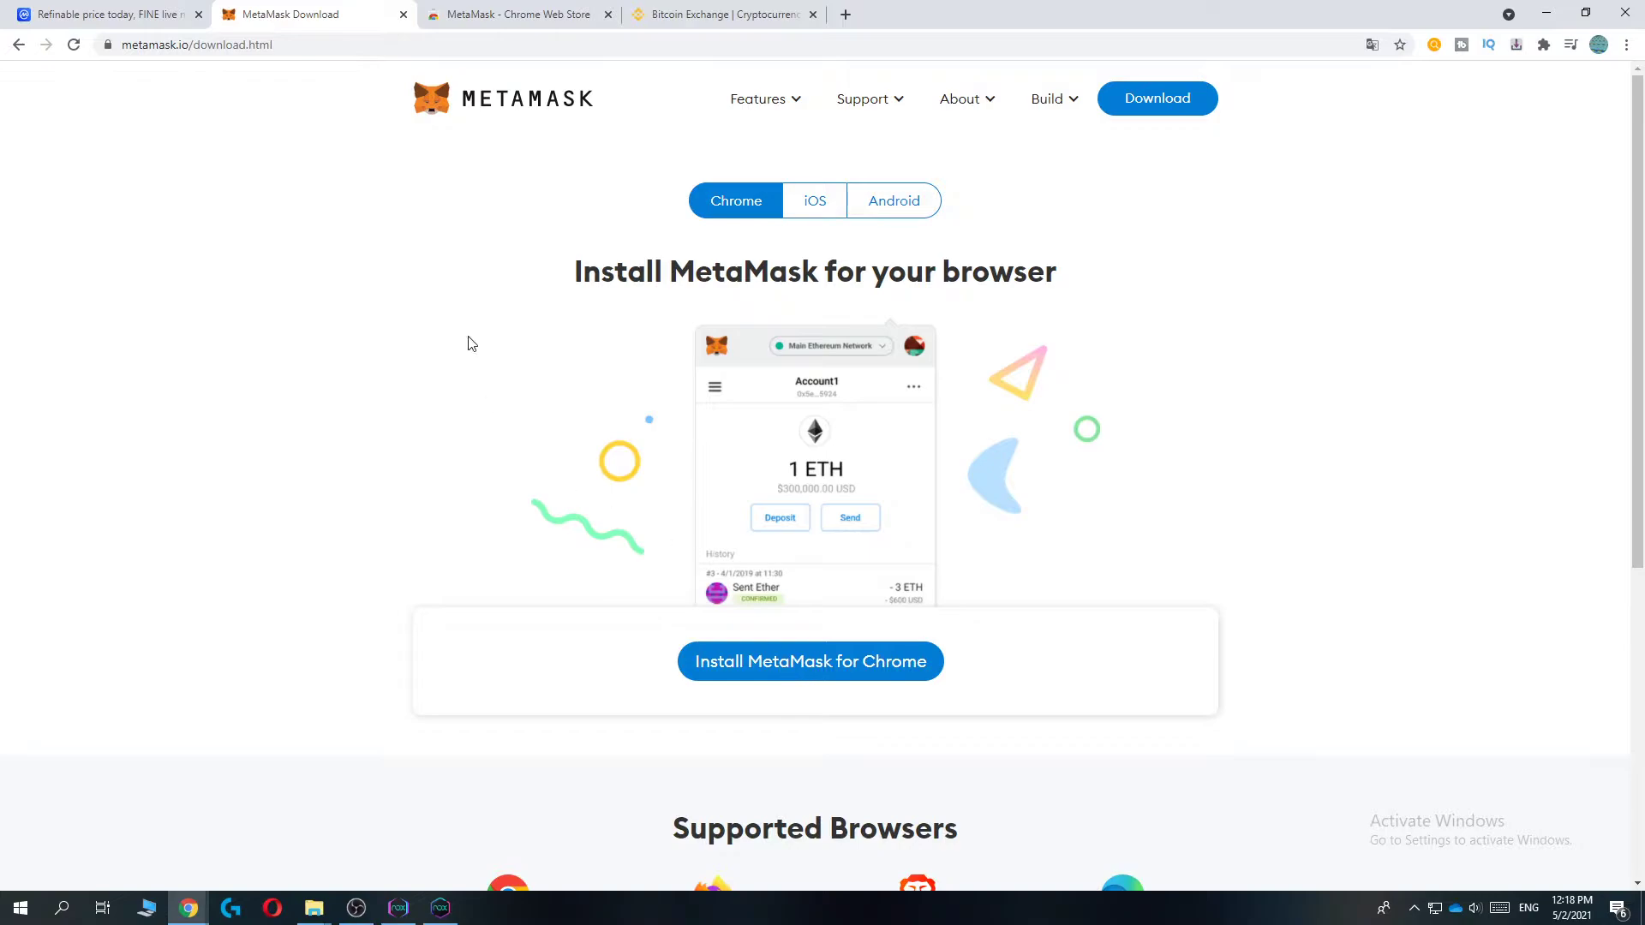
{"action": "left_click", "coordinate": [537, 12]}
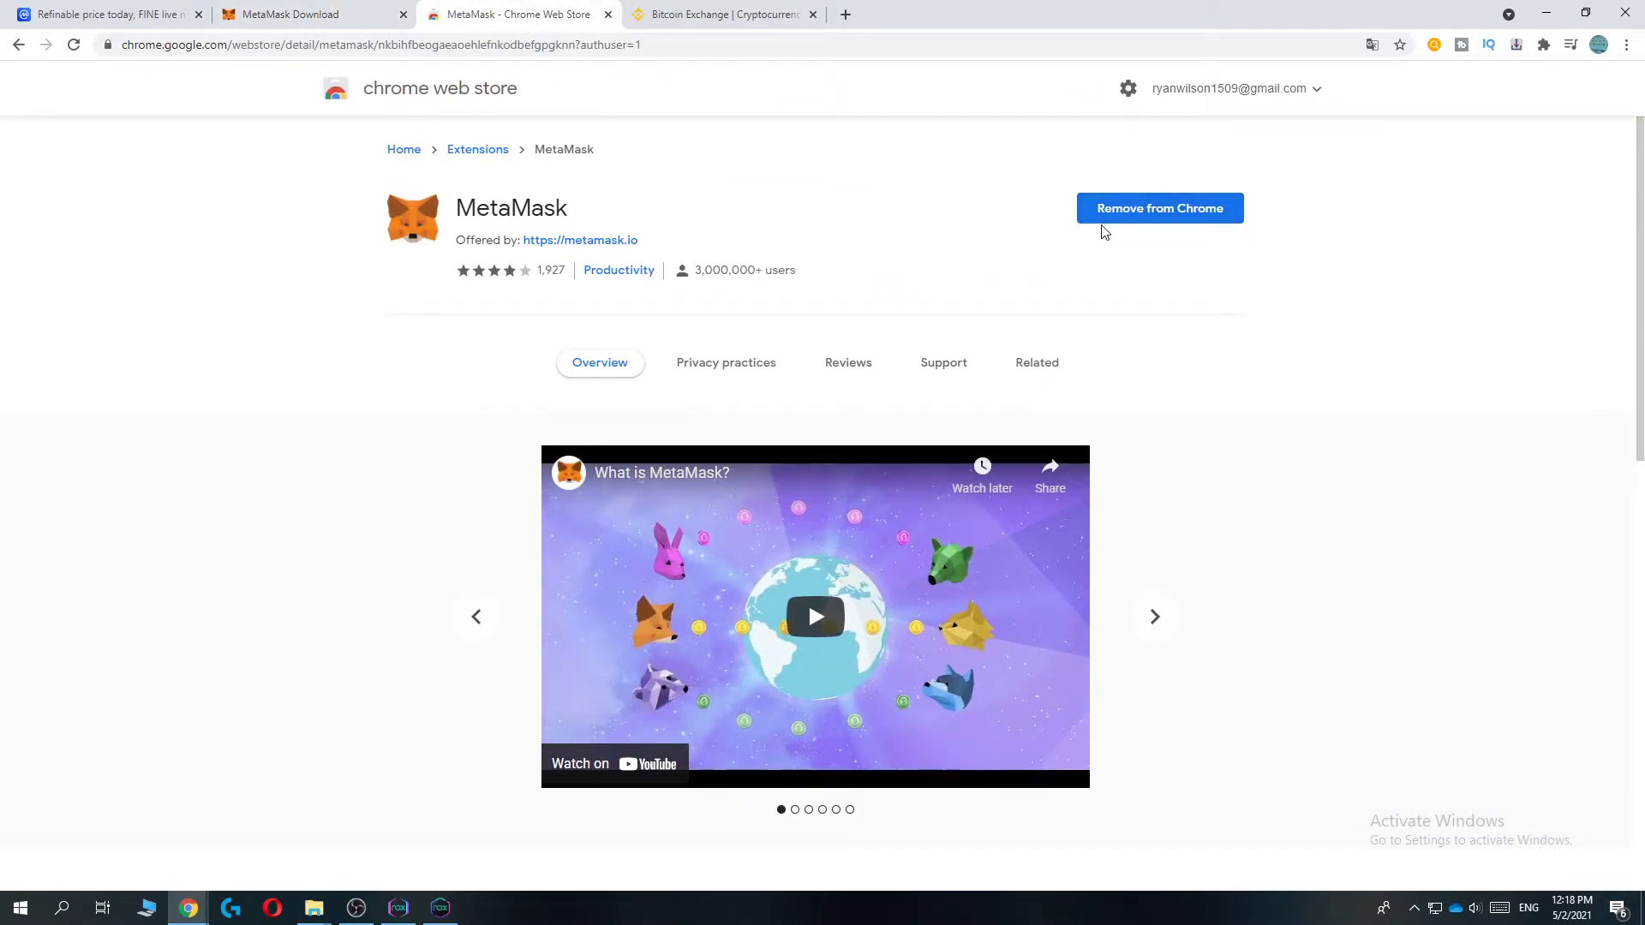
{"action": "left_click", "coordinate": [1543, 44]}
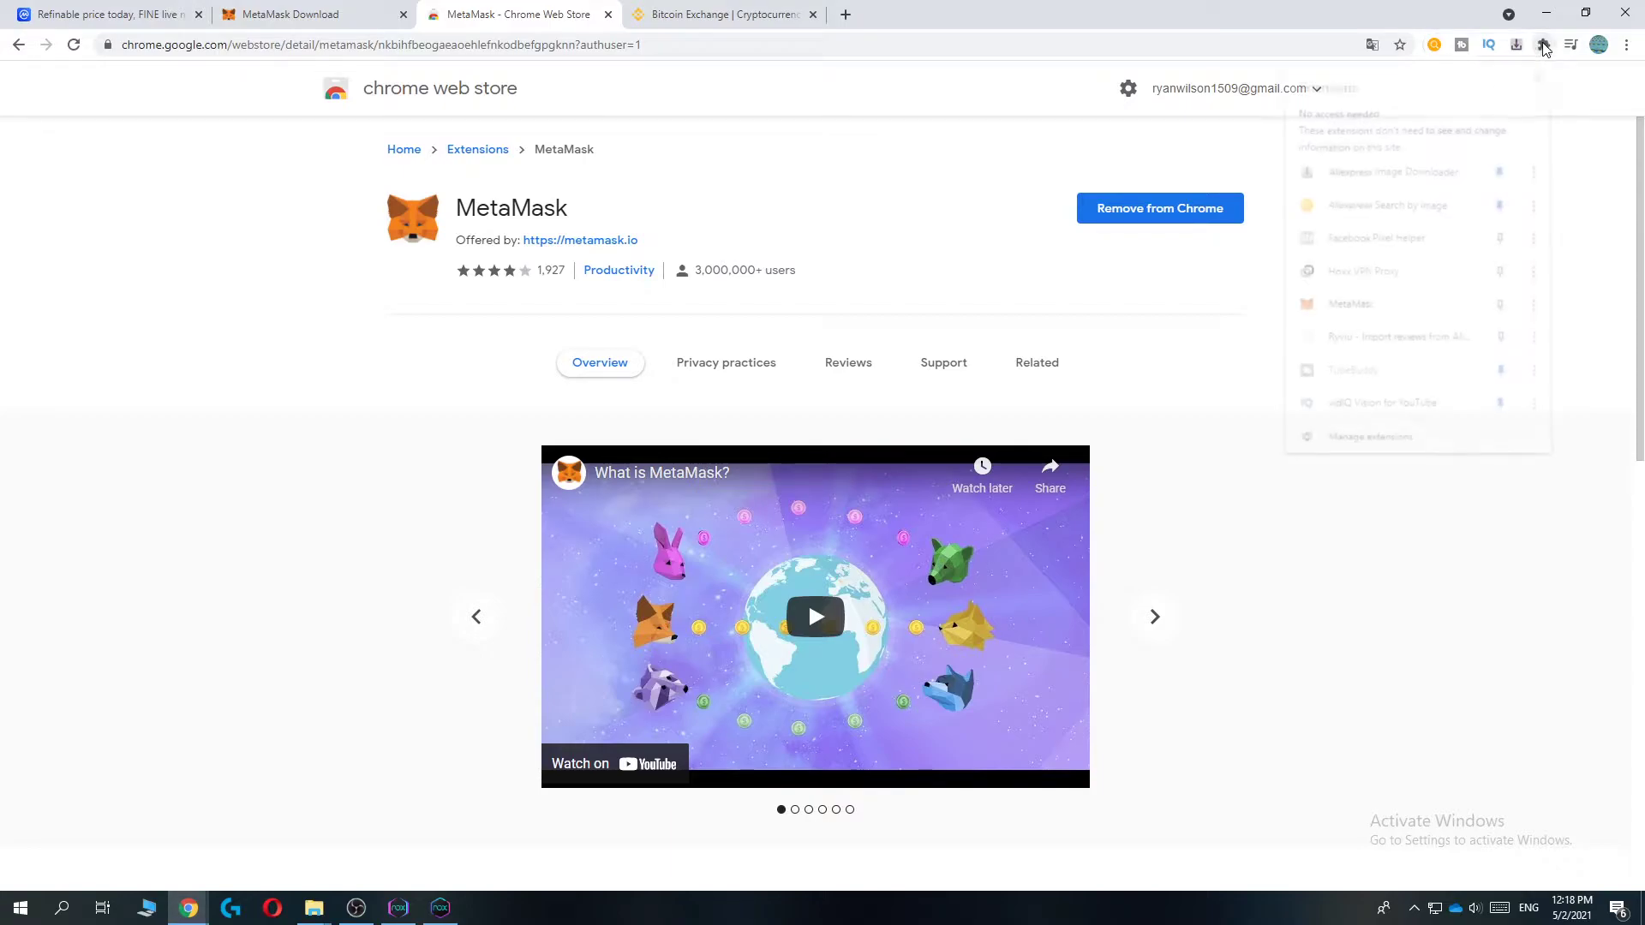
{"action": "left_click", "coordinate": [1348, 310]}
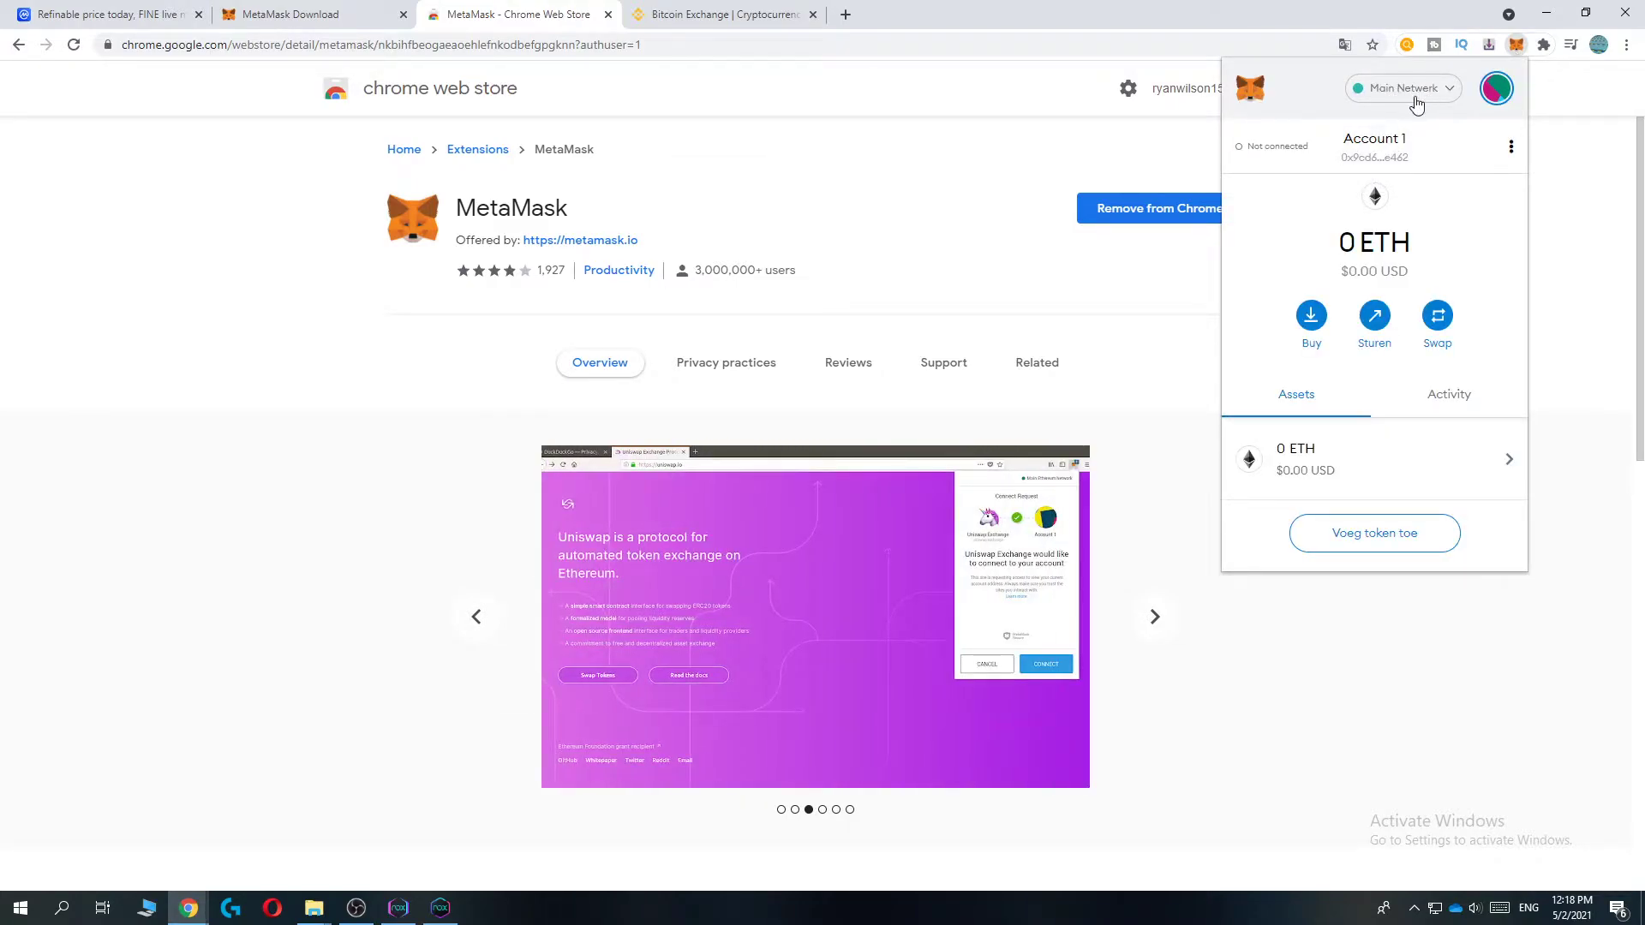
- Start a custom MetaMask network named Binance Smart Chain with the Binance RPC URL
{"action": "left_click", "coordinate": [1409, 89]}
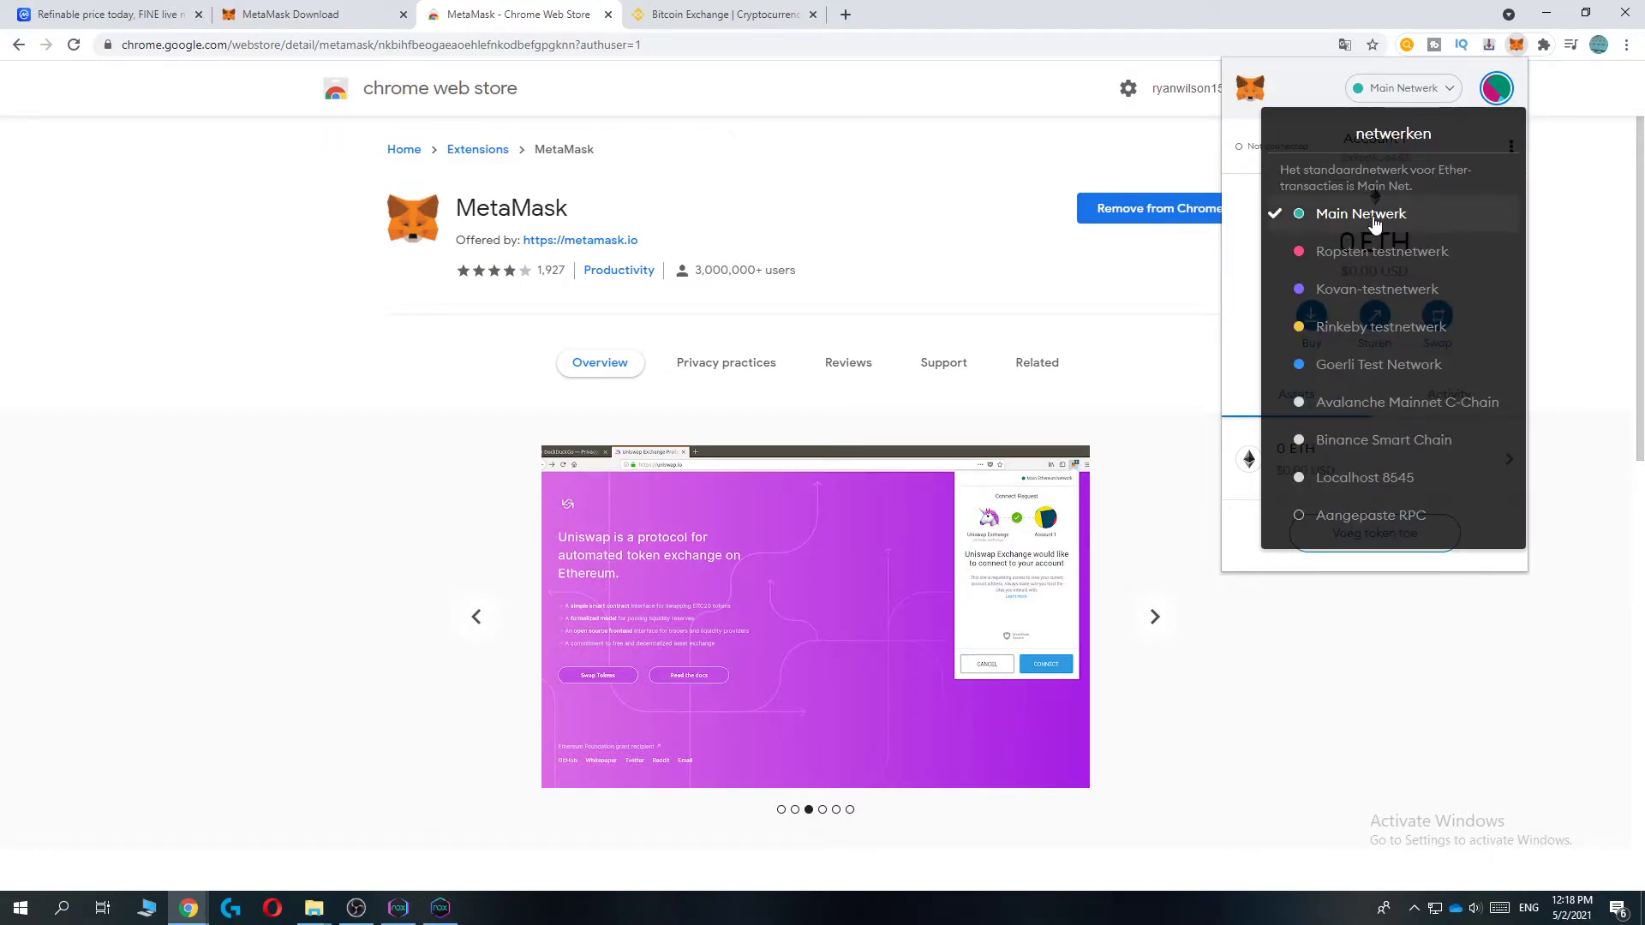
{"action": "left_click", "coordinate": [1426, 516]}
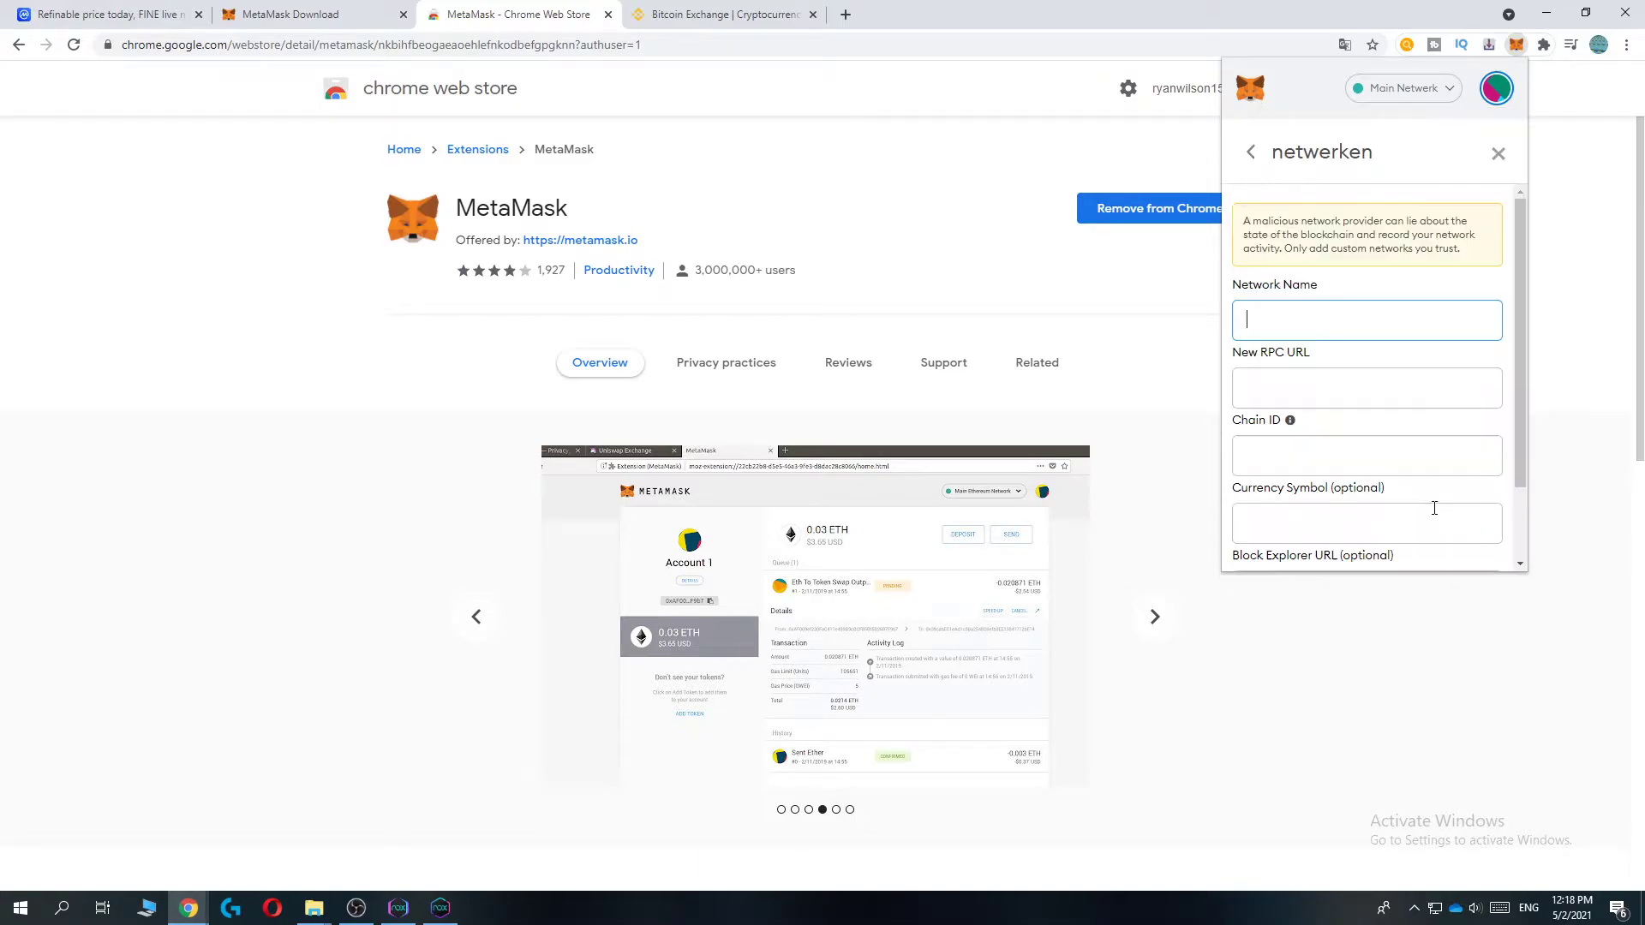
{"action": "left_click", "coordinate": [1326, 314]}
{"action": "left_click", "coordinate": [1276, 353]}
{"action": "left_click", "coordinate": [1272, 401]}
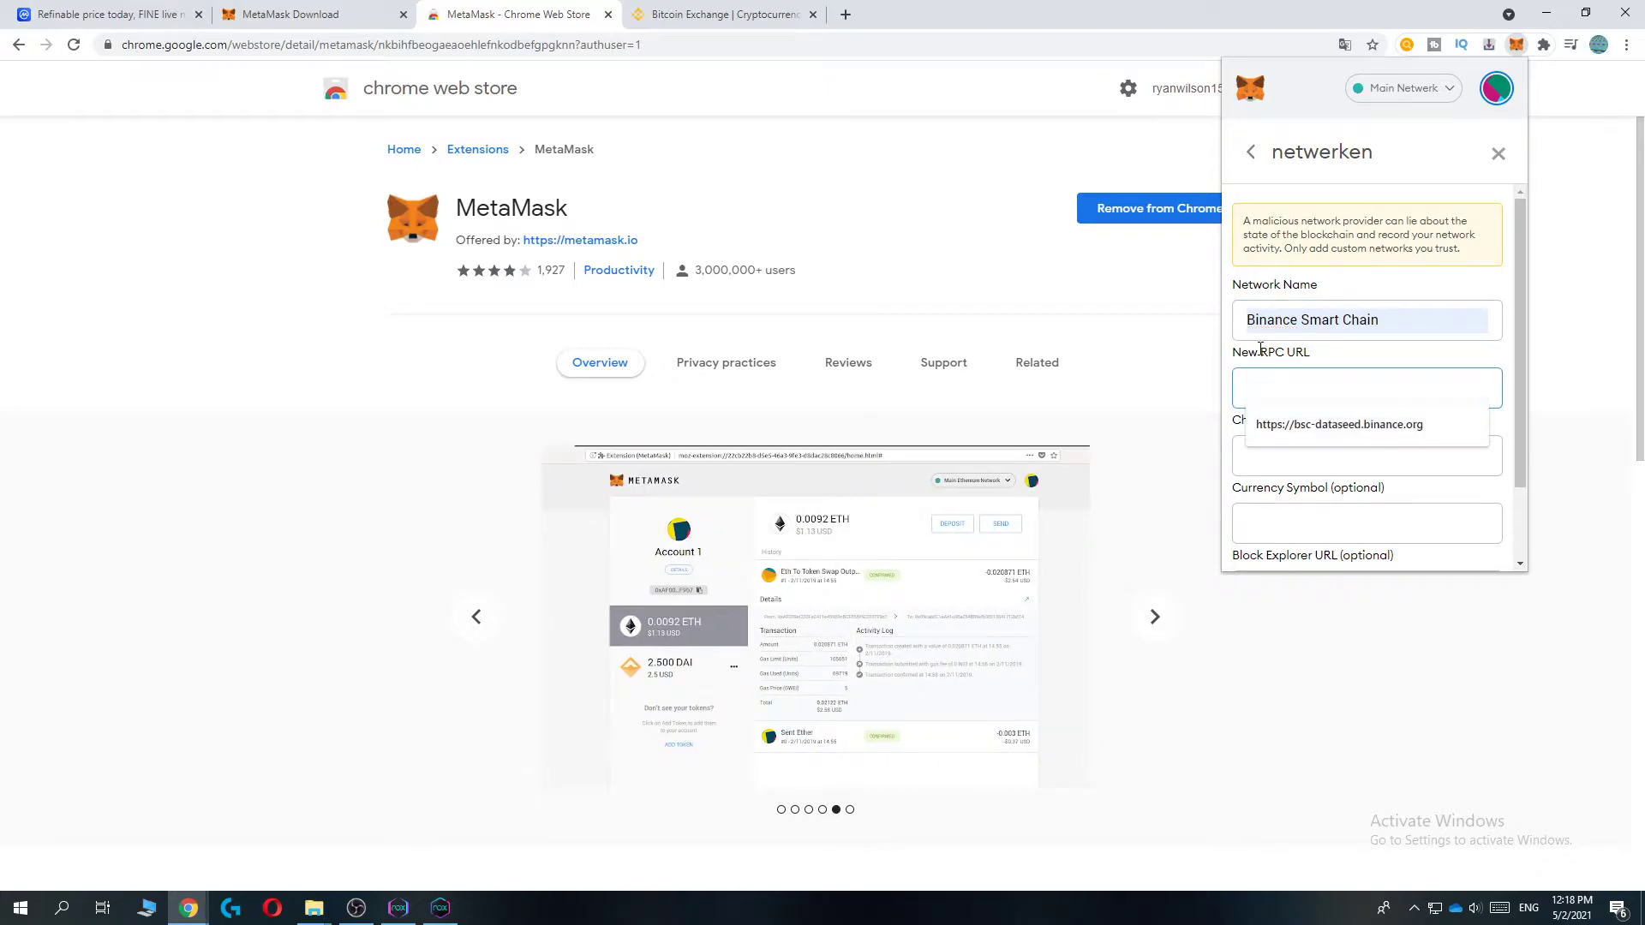
{"action": "left_click", "coordinate": [1371, 424]}
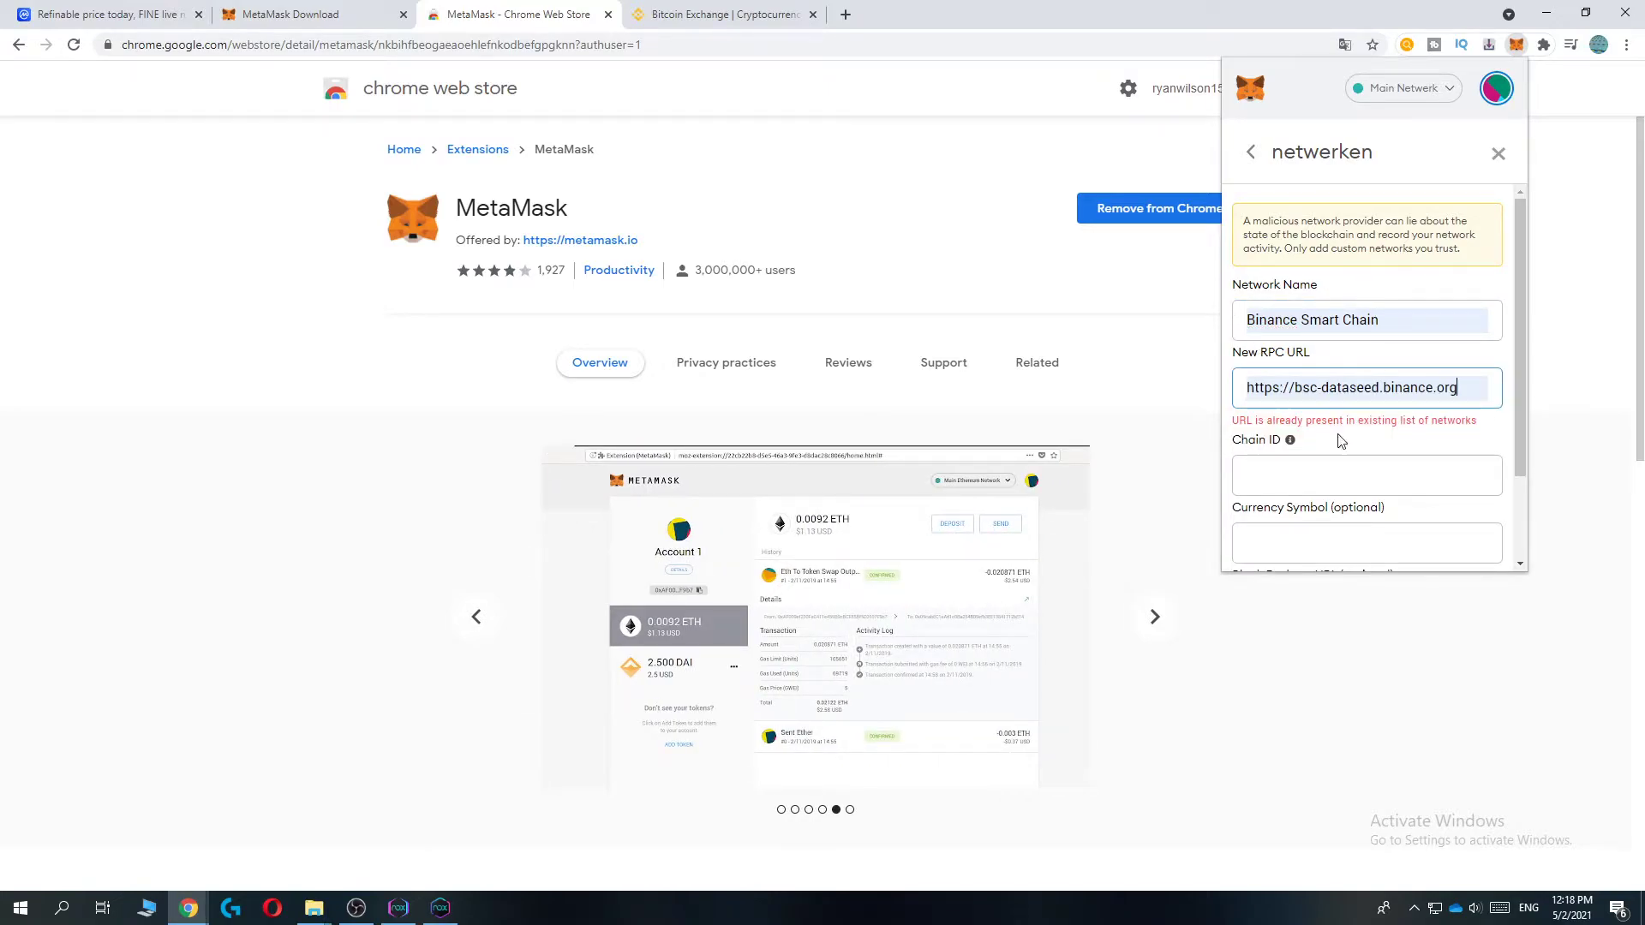
{"action": "scroll", "coordinate": [1311, 479], "scroll_direction": "down", "scroll_amount": 1}
{"action": "scroll", "coordinate": [1335, 357], "scroll_direction": "up", "scroll_amount": 1}
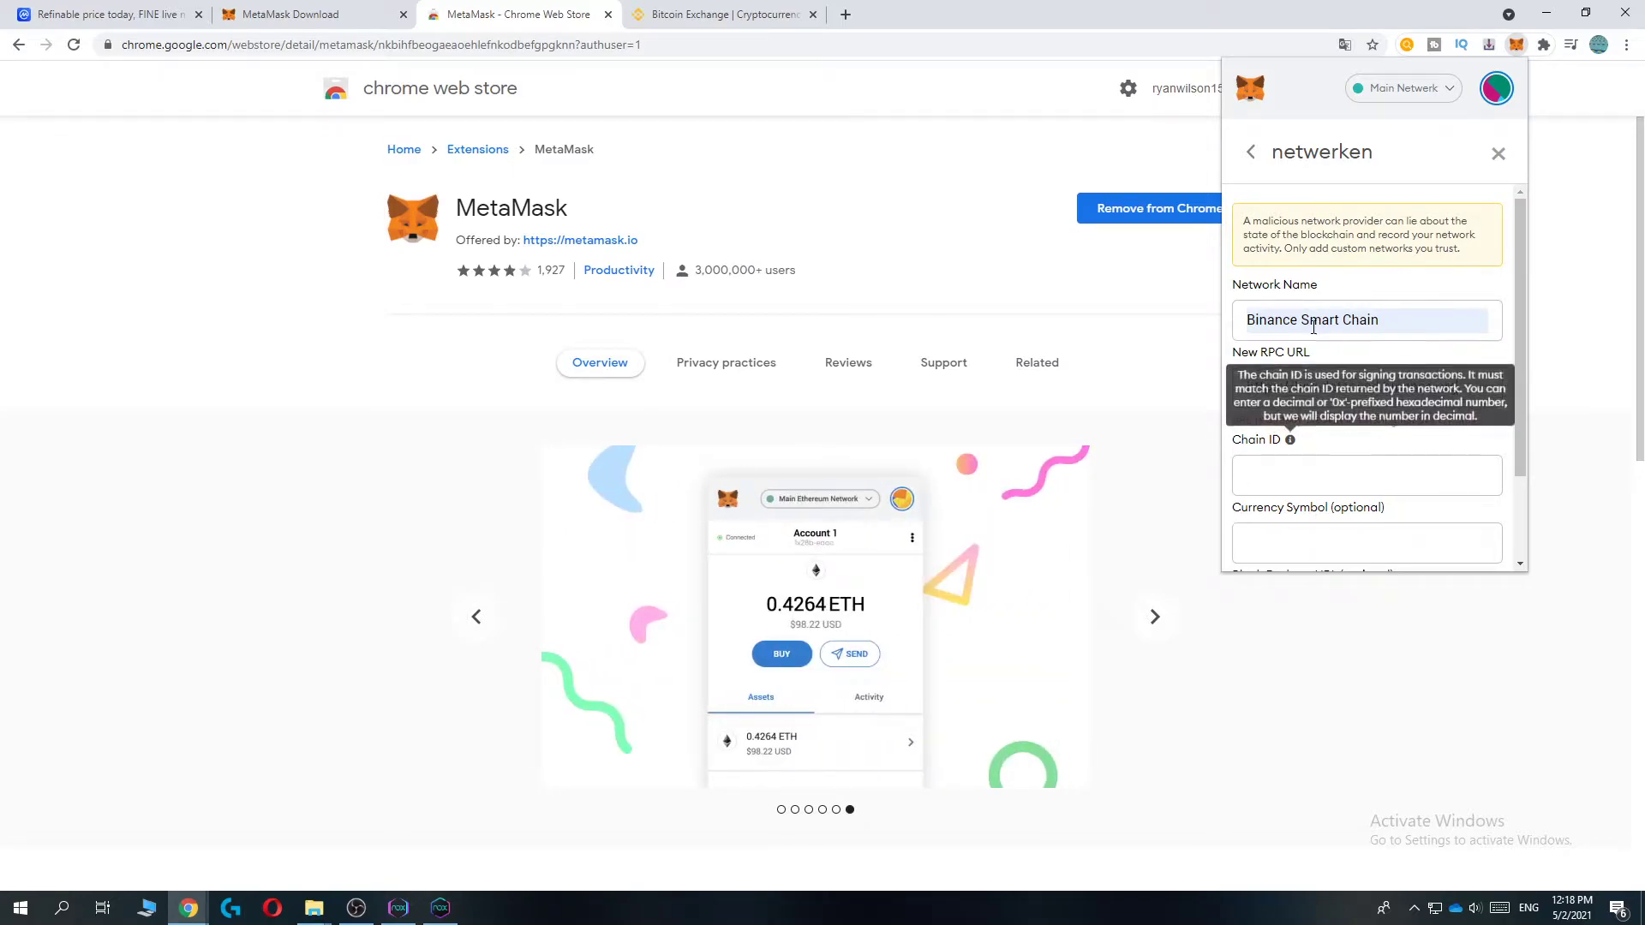
{"action": "left_click_drag", "start_coordinate": [1459, 387], "coordinate": [1342, 388]}
{"action": "scroll", "coordinate": [1308, 418], "scroll_direction": "down", "scroll_amount": 2}
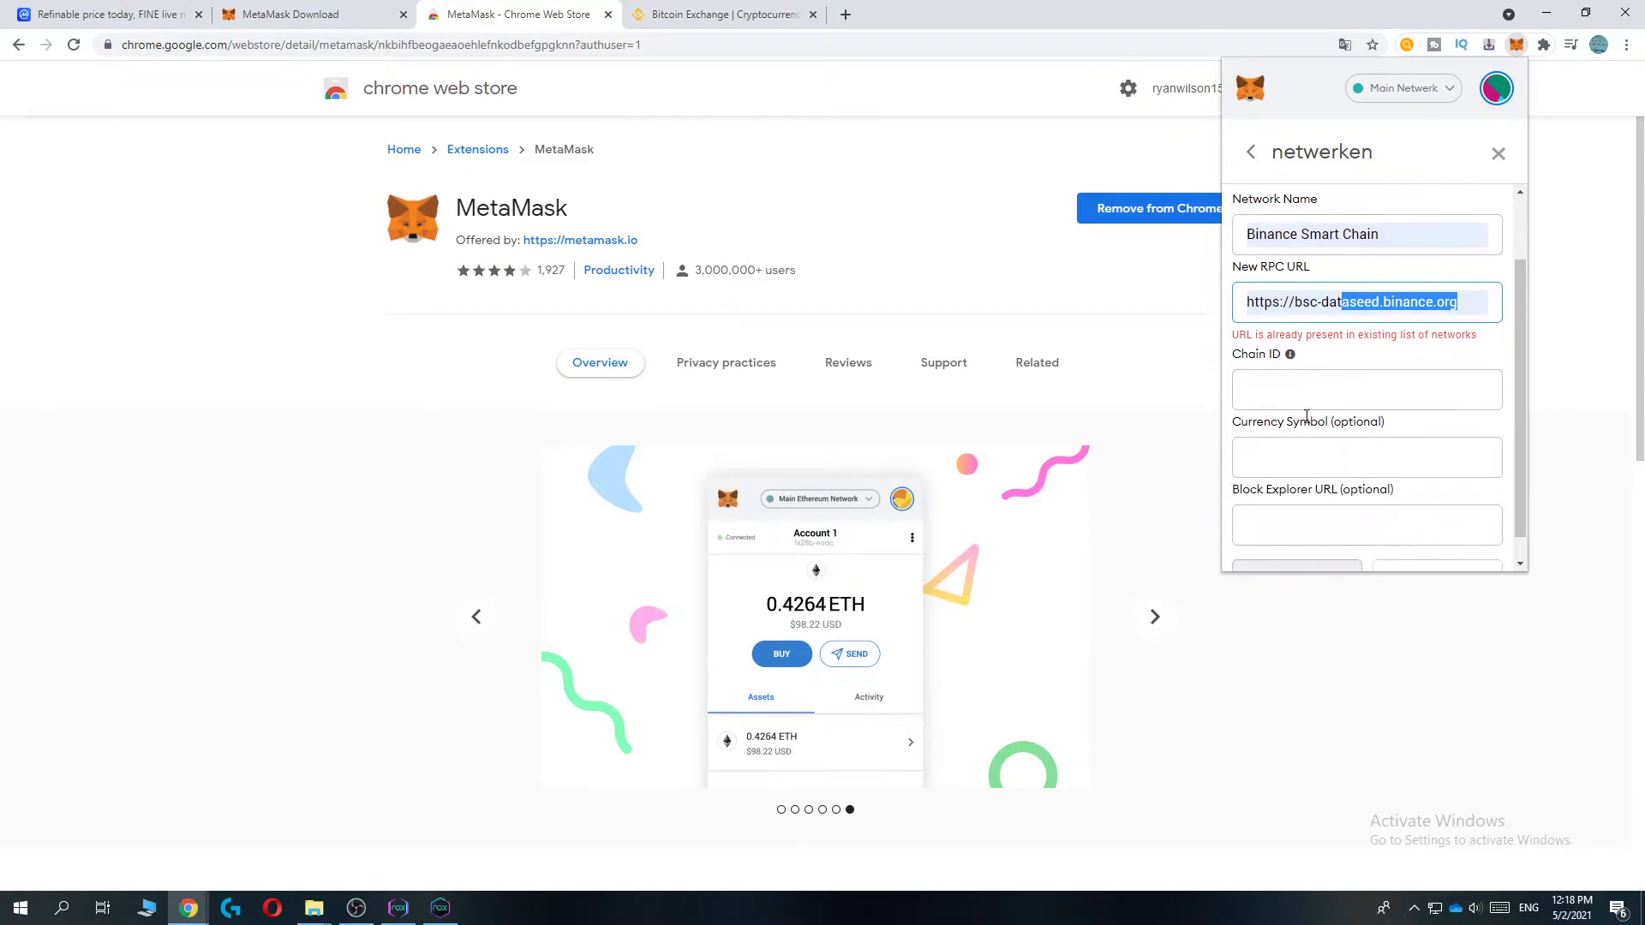
{"action": "left_click", "coordinate": [1293, 389]}
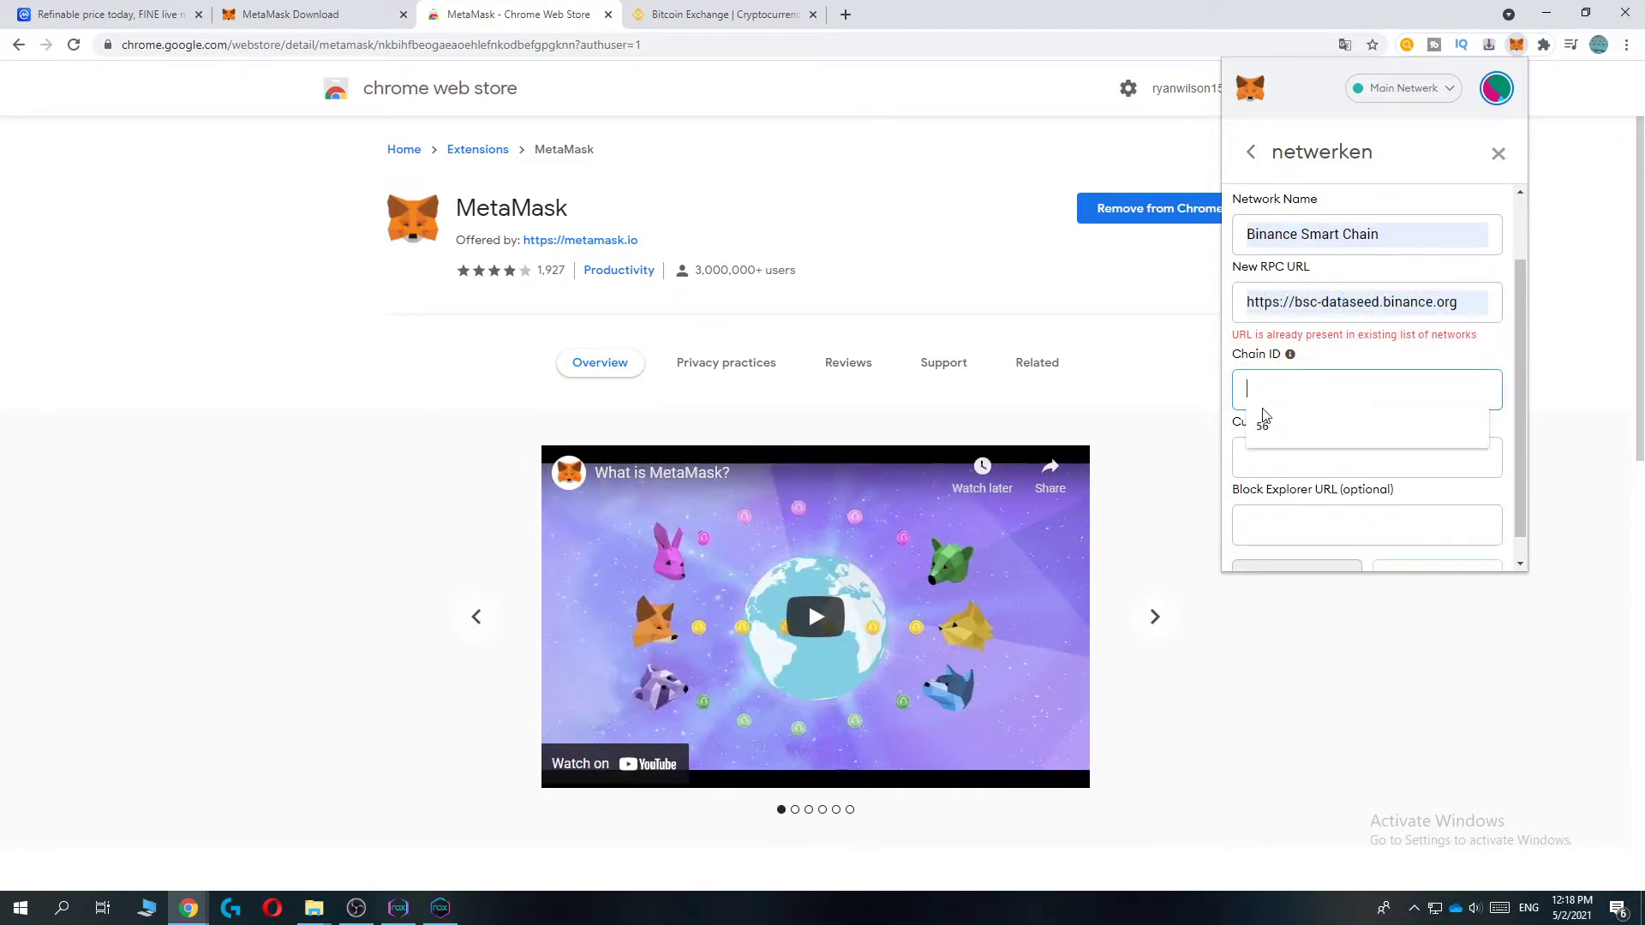
{"action": "left_click", "coordinate": [1264, 426]}
{"action": "left_click", "coordinate": [1266, 457]}
{"action": "left_click", "coordinate": [1266, 493]}
{"action": "scroll", "coordinate": [1277, 492], "scroll_direction": "down", "scroll_amount": 1}
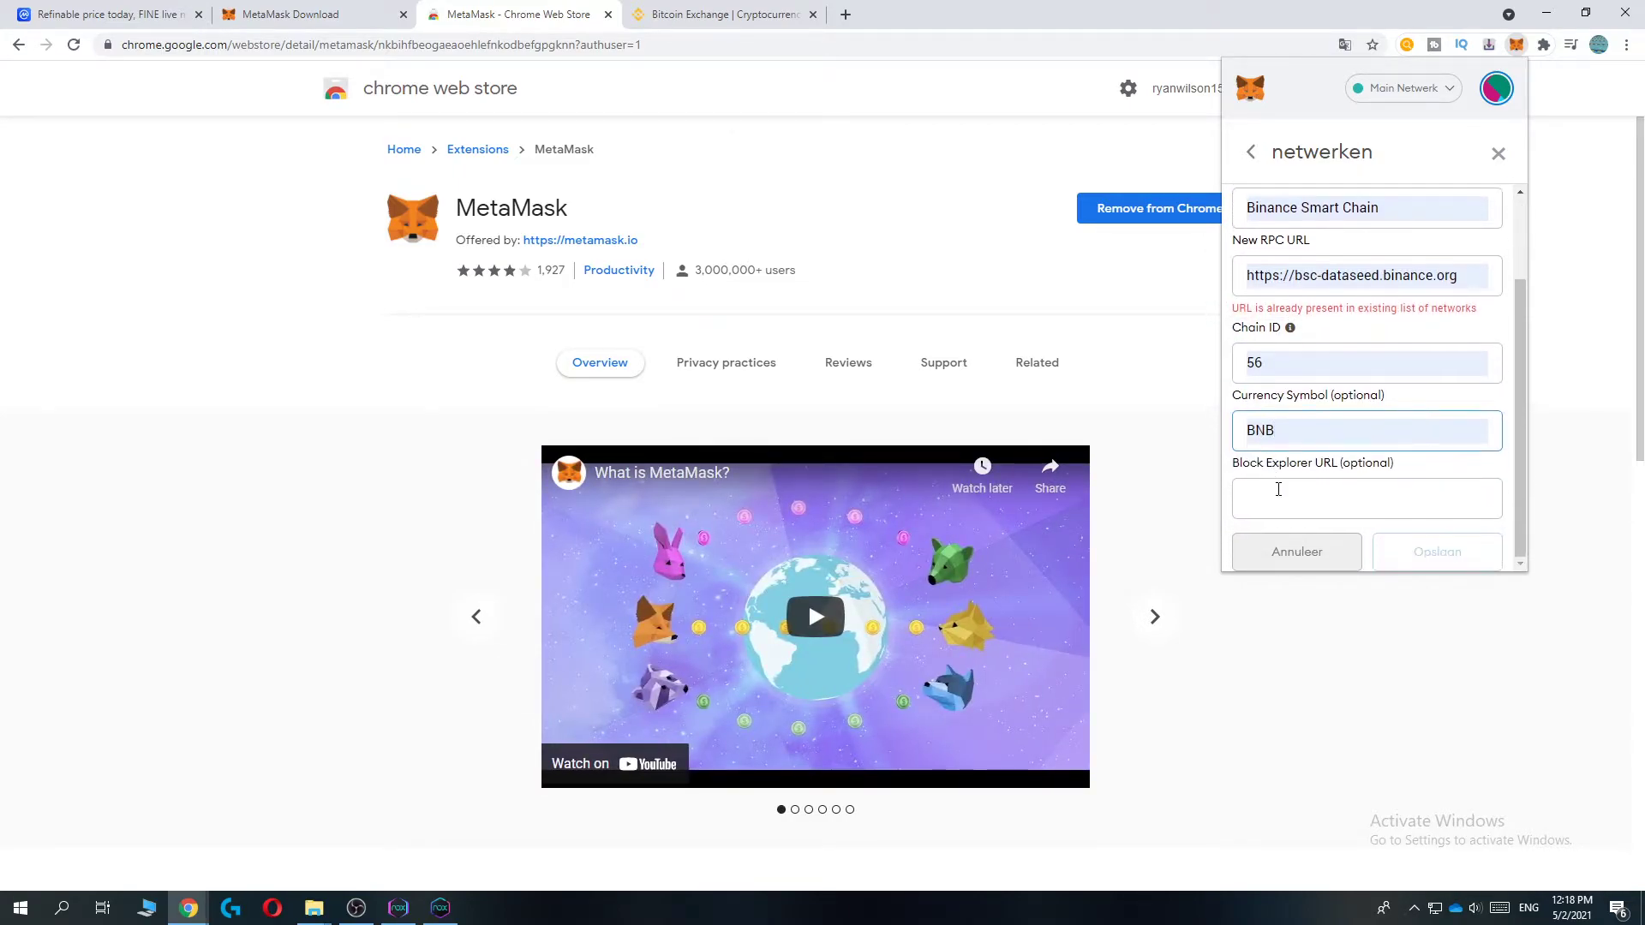
{"action": "left_click", "coordinate": [1278, 488]}
{"action": "left_click", "coordinate": [1282, 535]}
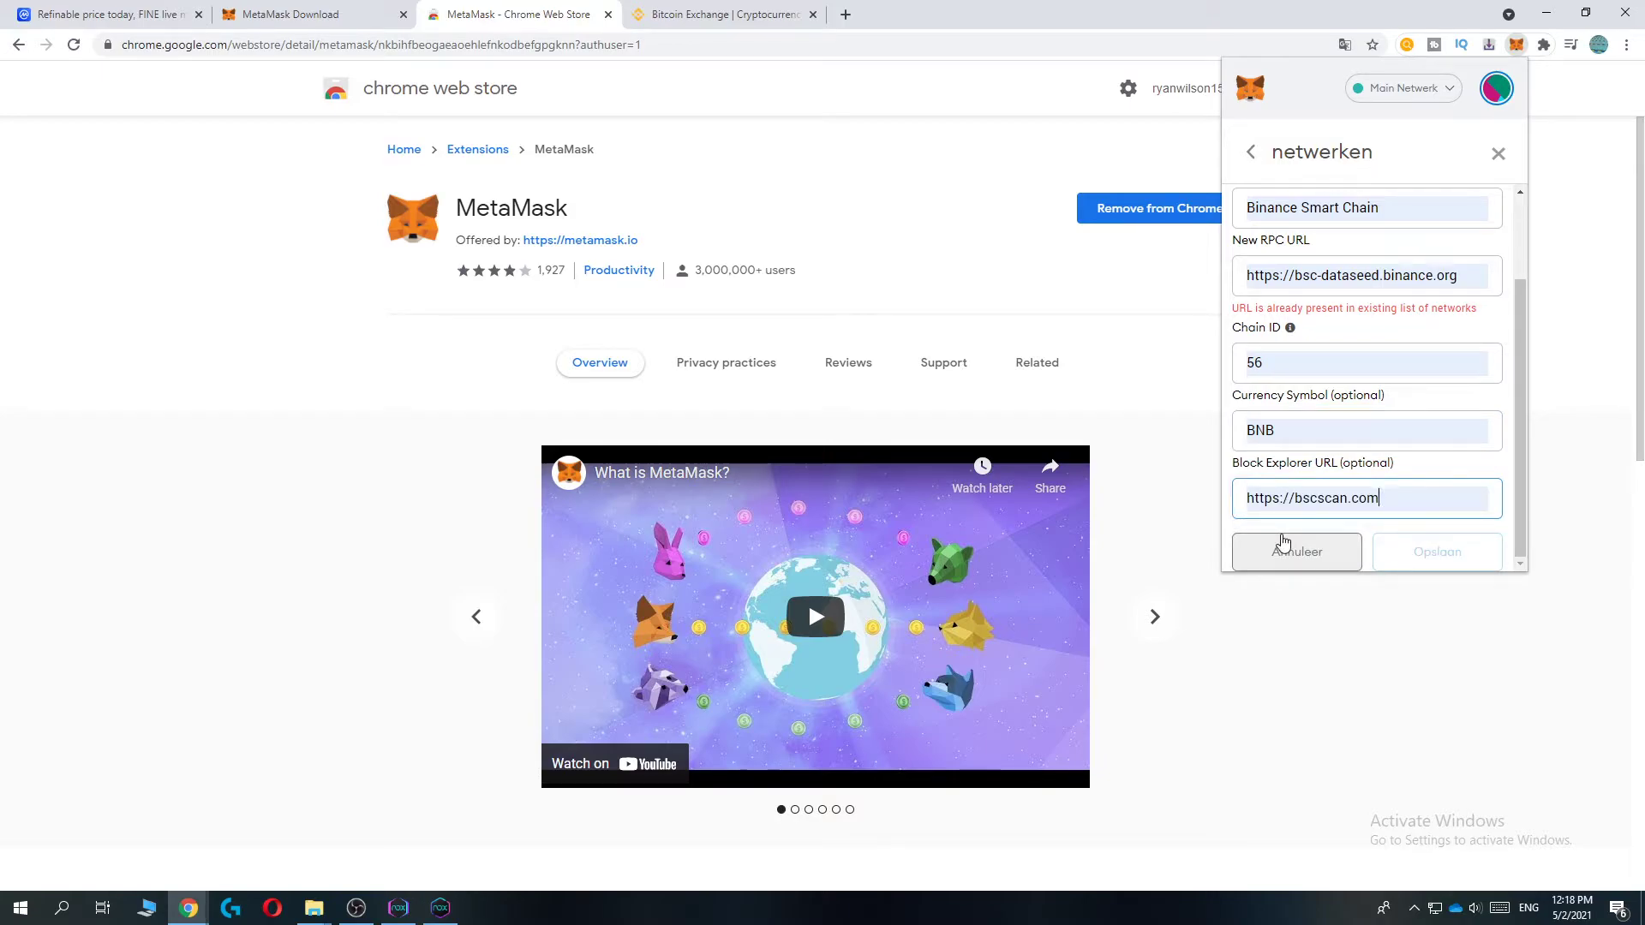
{"action": "scroll", "coordinate": [1283, 465], "scroll_direction": "up", "scroll_amount": 2}
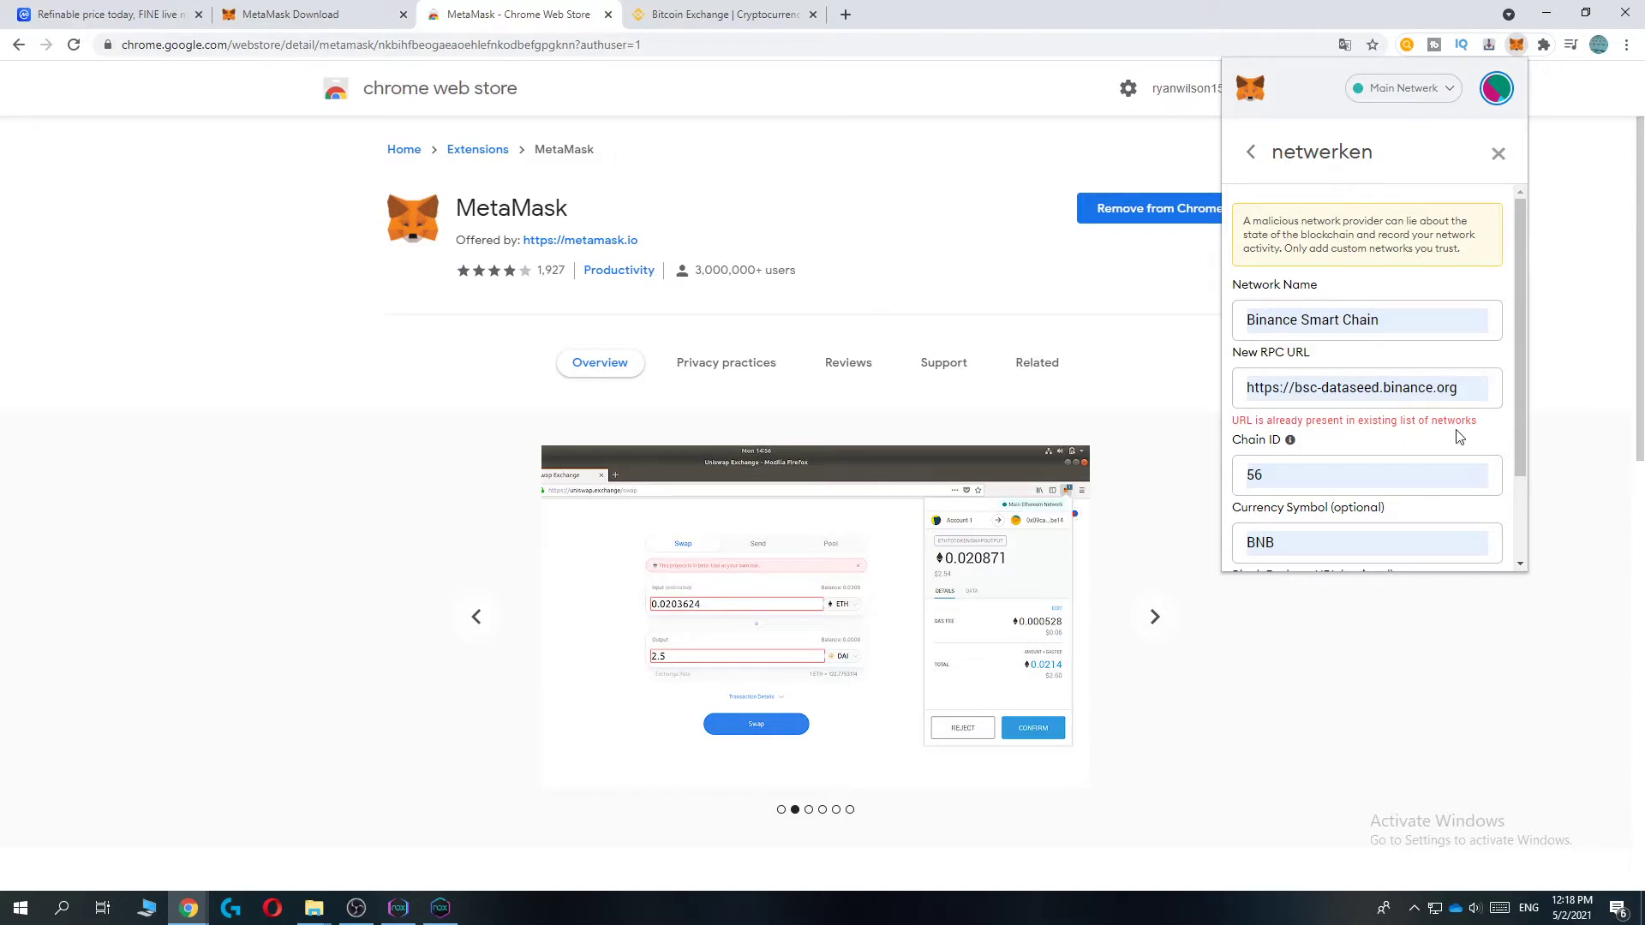
{"action": "scroll", "coordinate": [1295, 418], "scroll_direction": "down", "scroll_amount": 2}
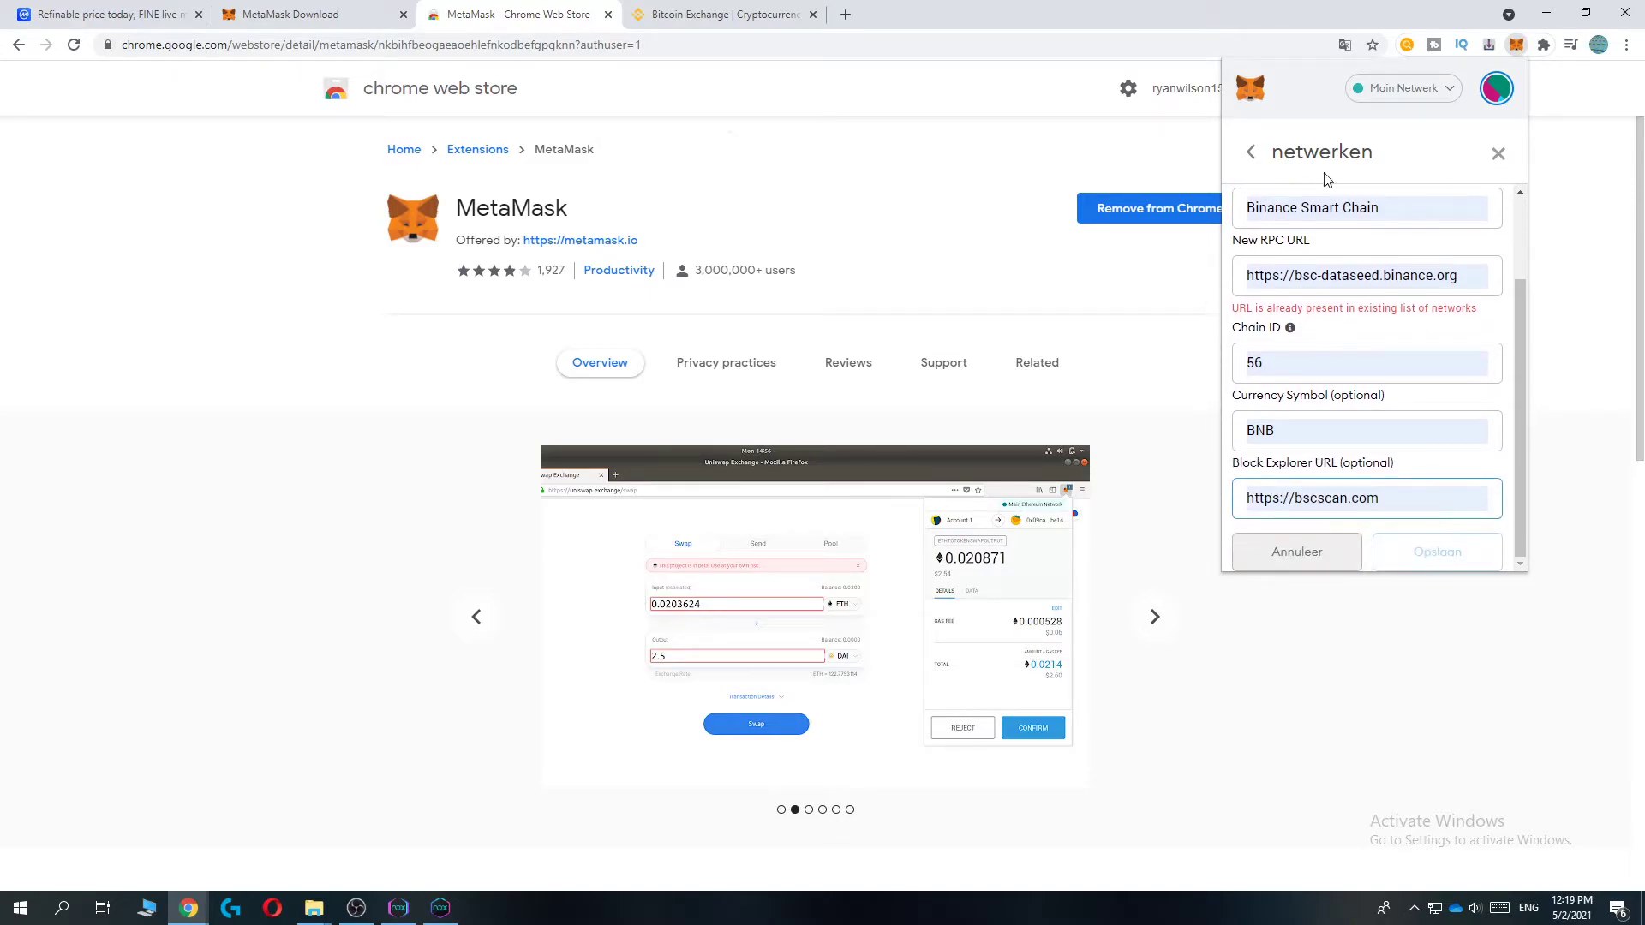
{"action": "scroll", "coordinate": [1418, 561], "scroll_direction": "down", "scroll_amount": 3}
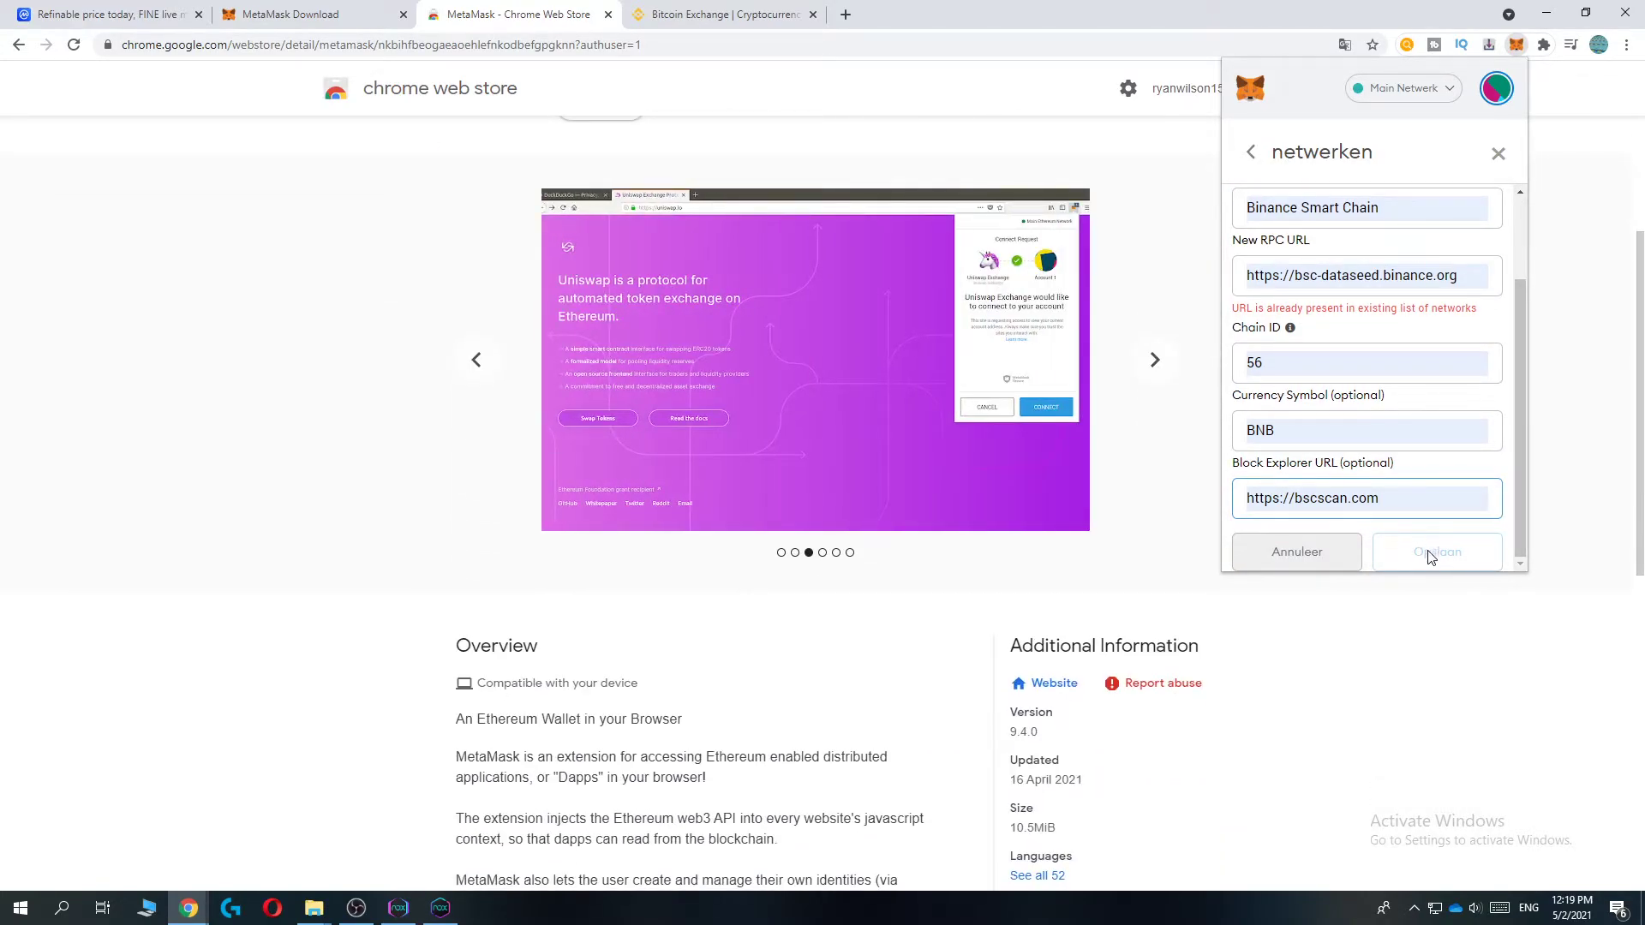
- Switch the wallet to the Binance Smart Chain network and close the network form
{"action": "left_click", "coordinate": [1409, 88]}
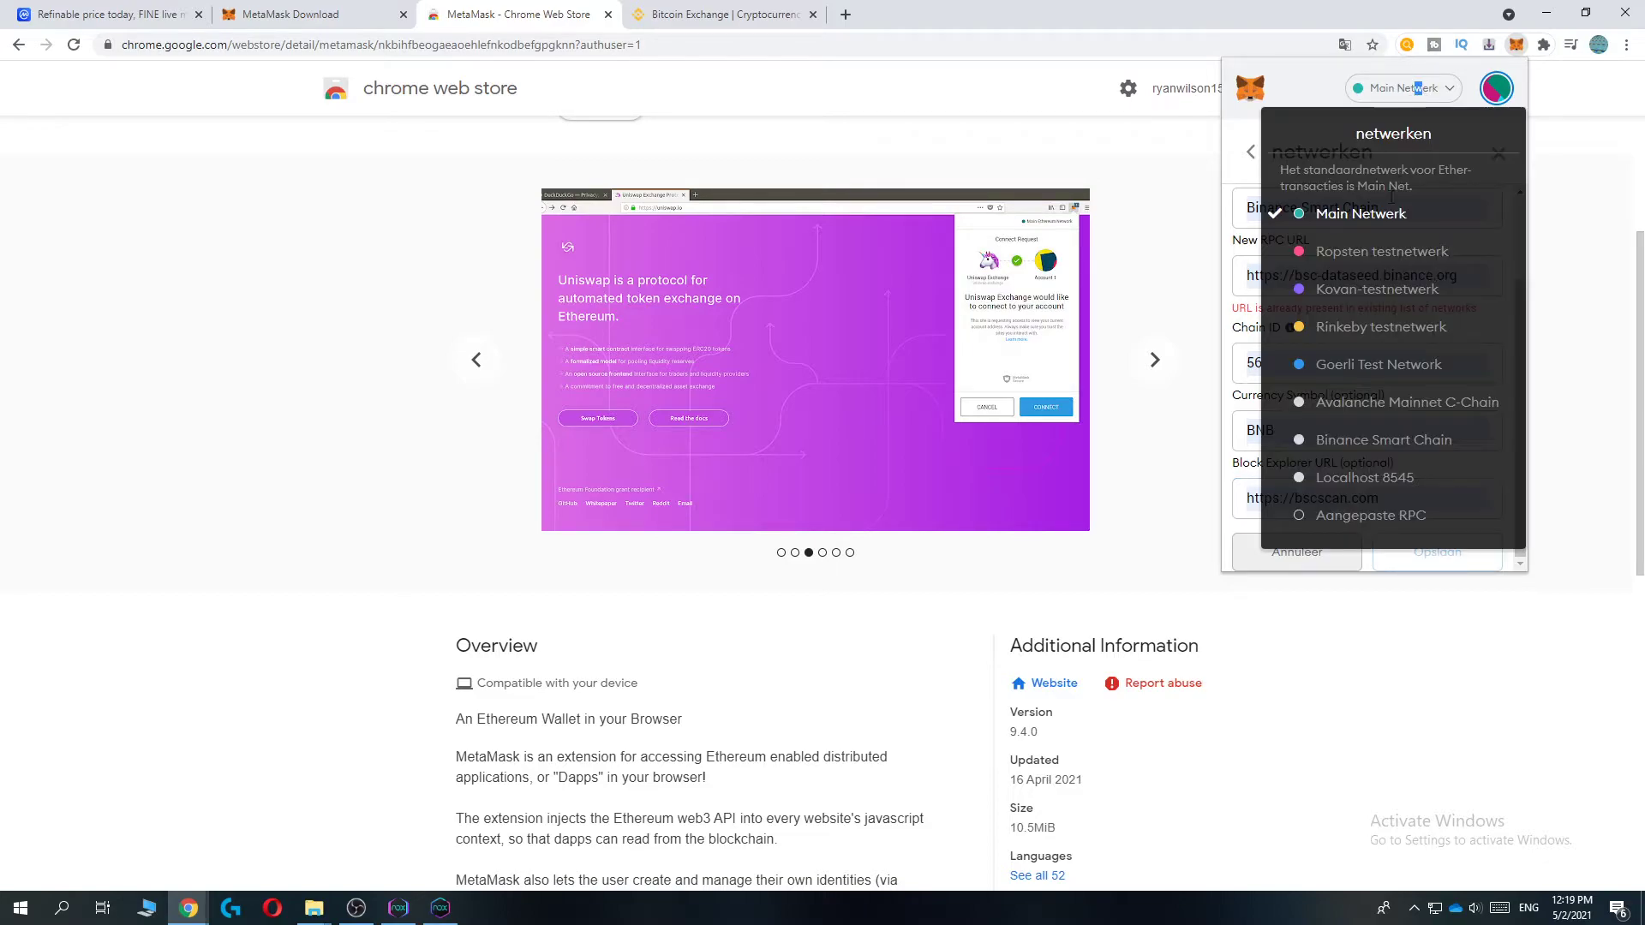
{"action": "left_click", "coordinate": [1448, 442]}
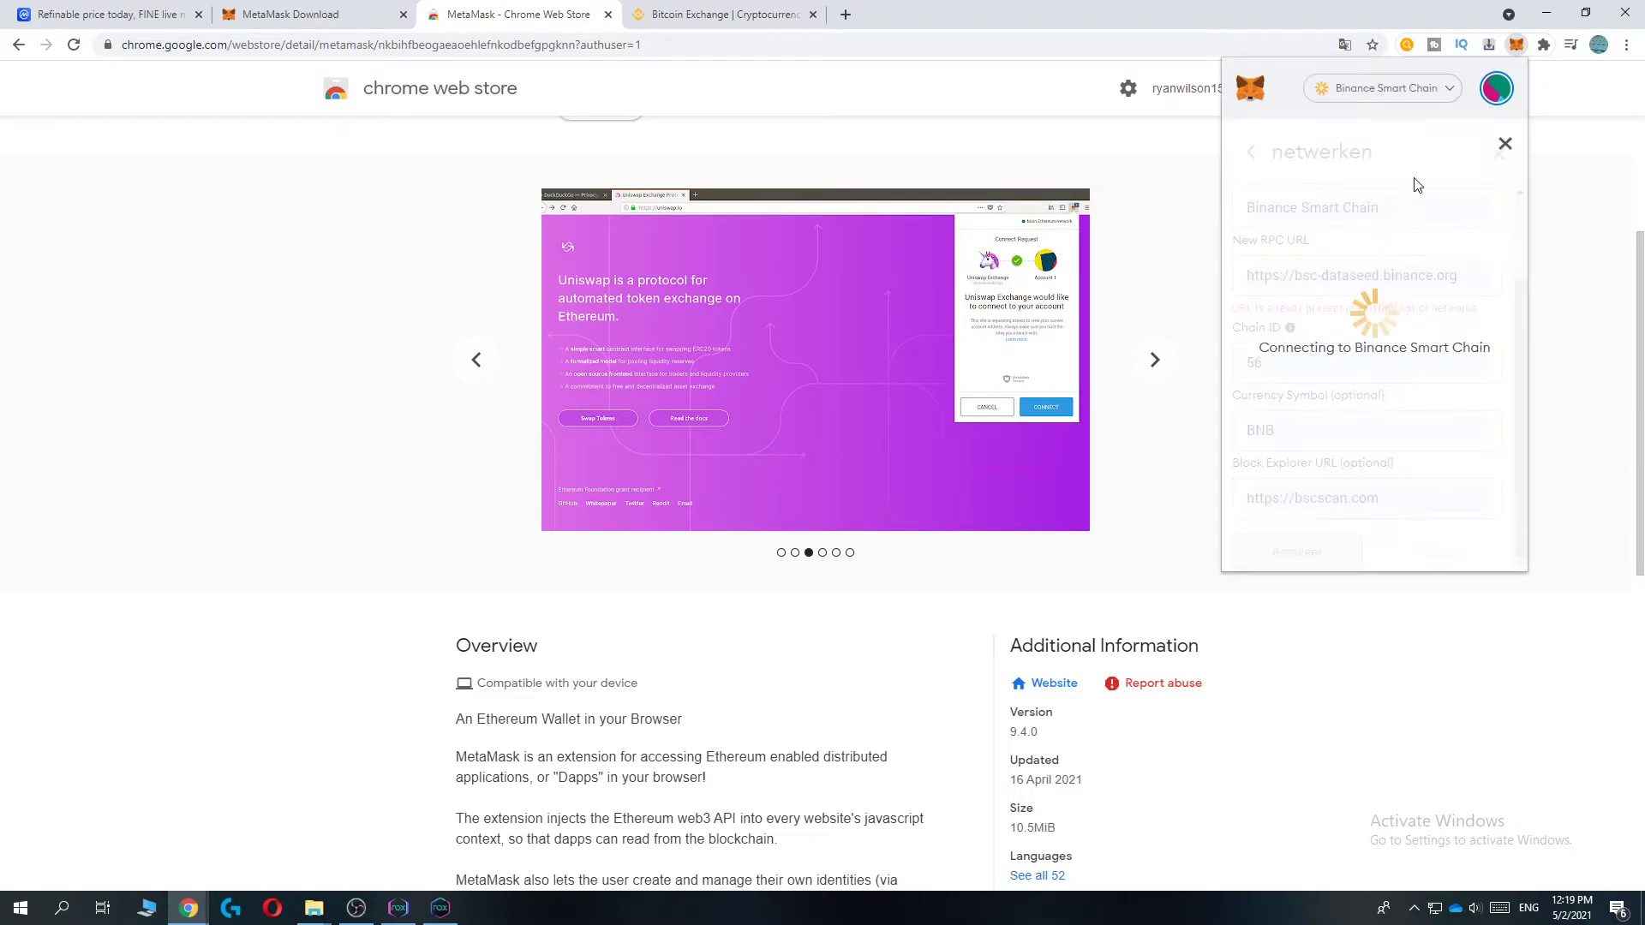
{"action": "left_click", "coordinate": [1501, 147]}
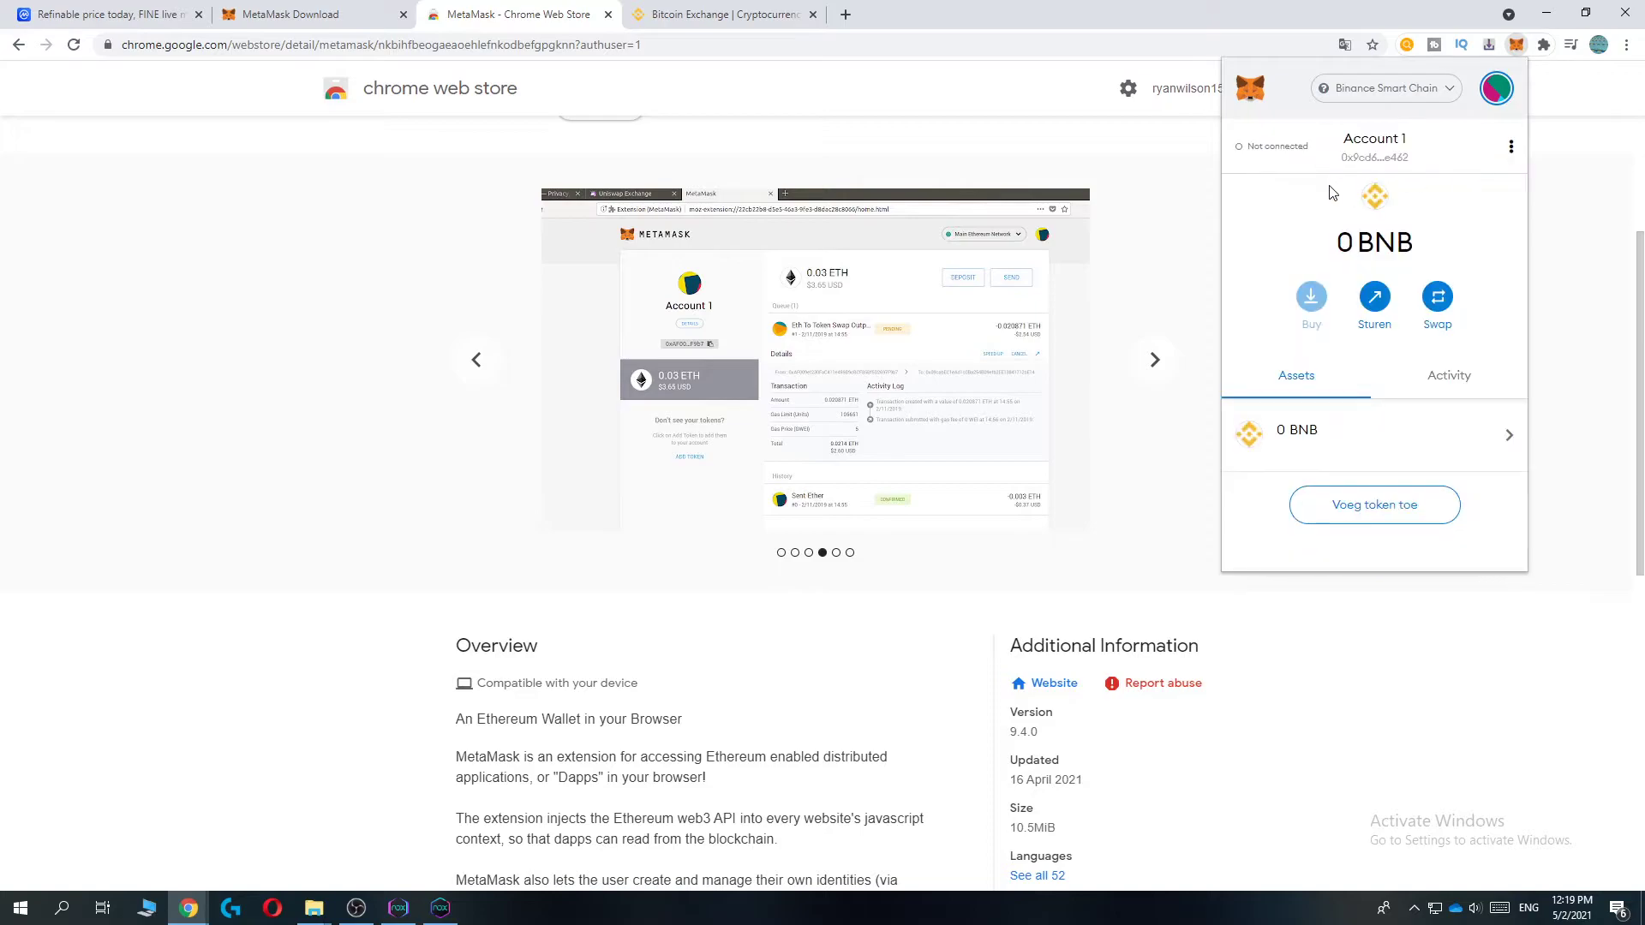
- Look up the wallet address on bscscan.com and copy it from the address page
{"action": "left_click", "coordinate": [1371, 146]}
{"action": "left_click", "coordinate": [845, 15]}
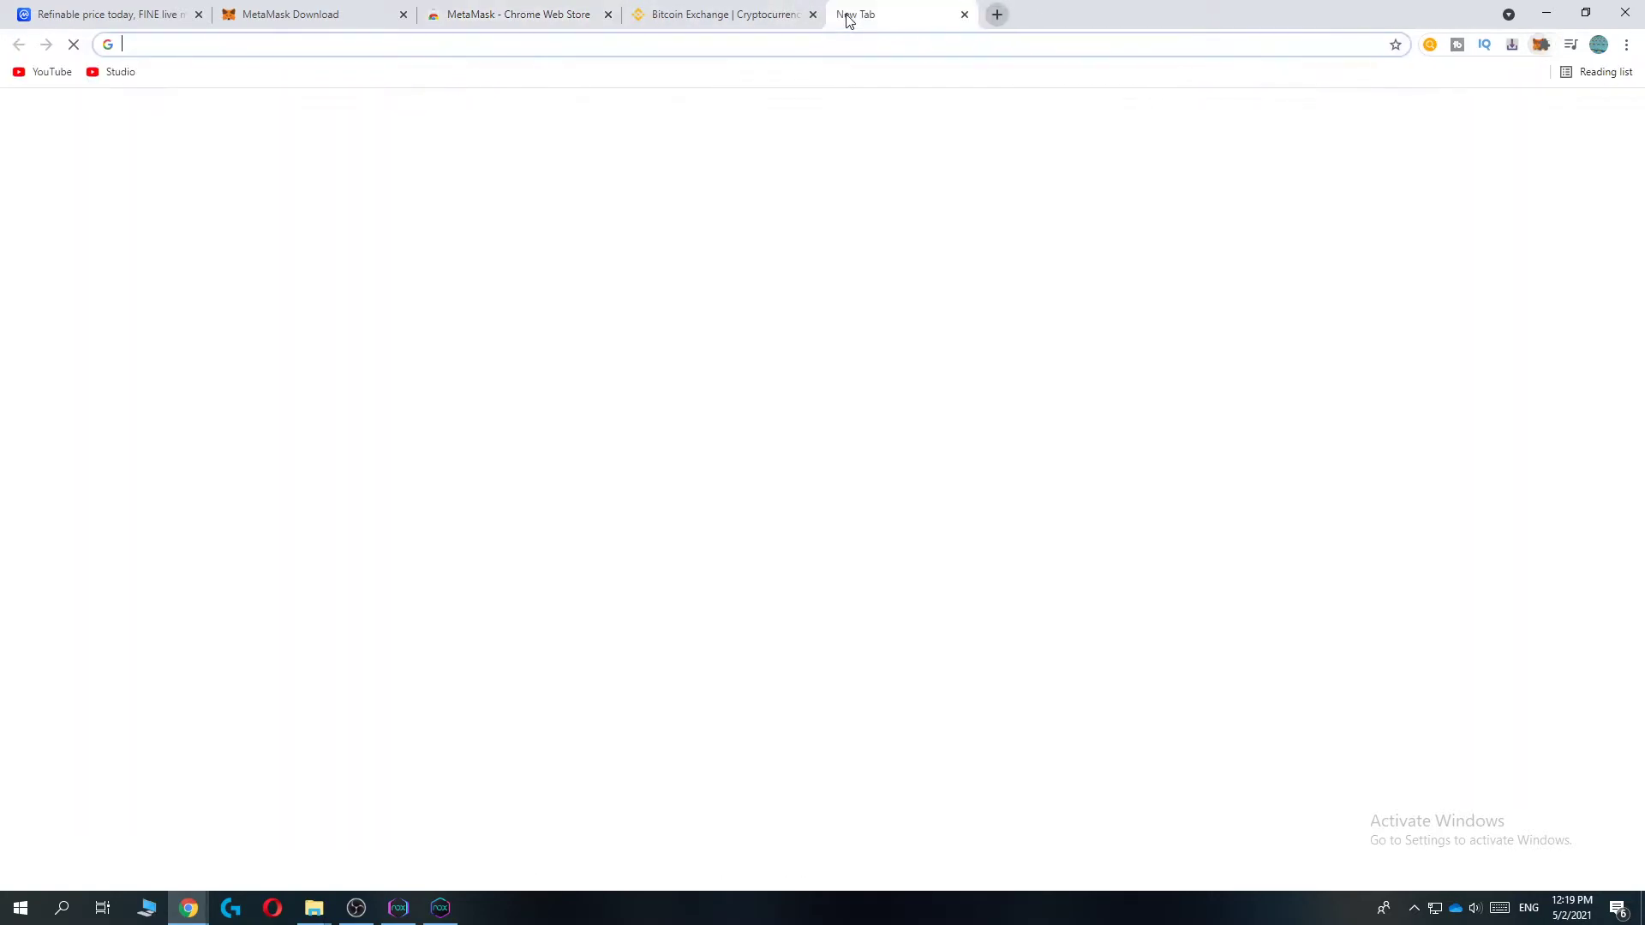
{"action": "type", "text": "bsc"}
{"action": "key", "text": "Return"}
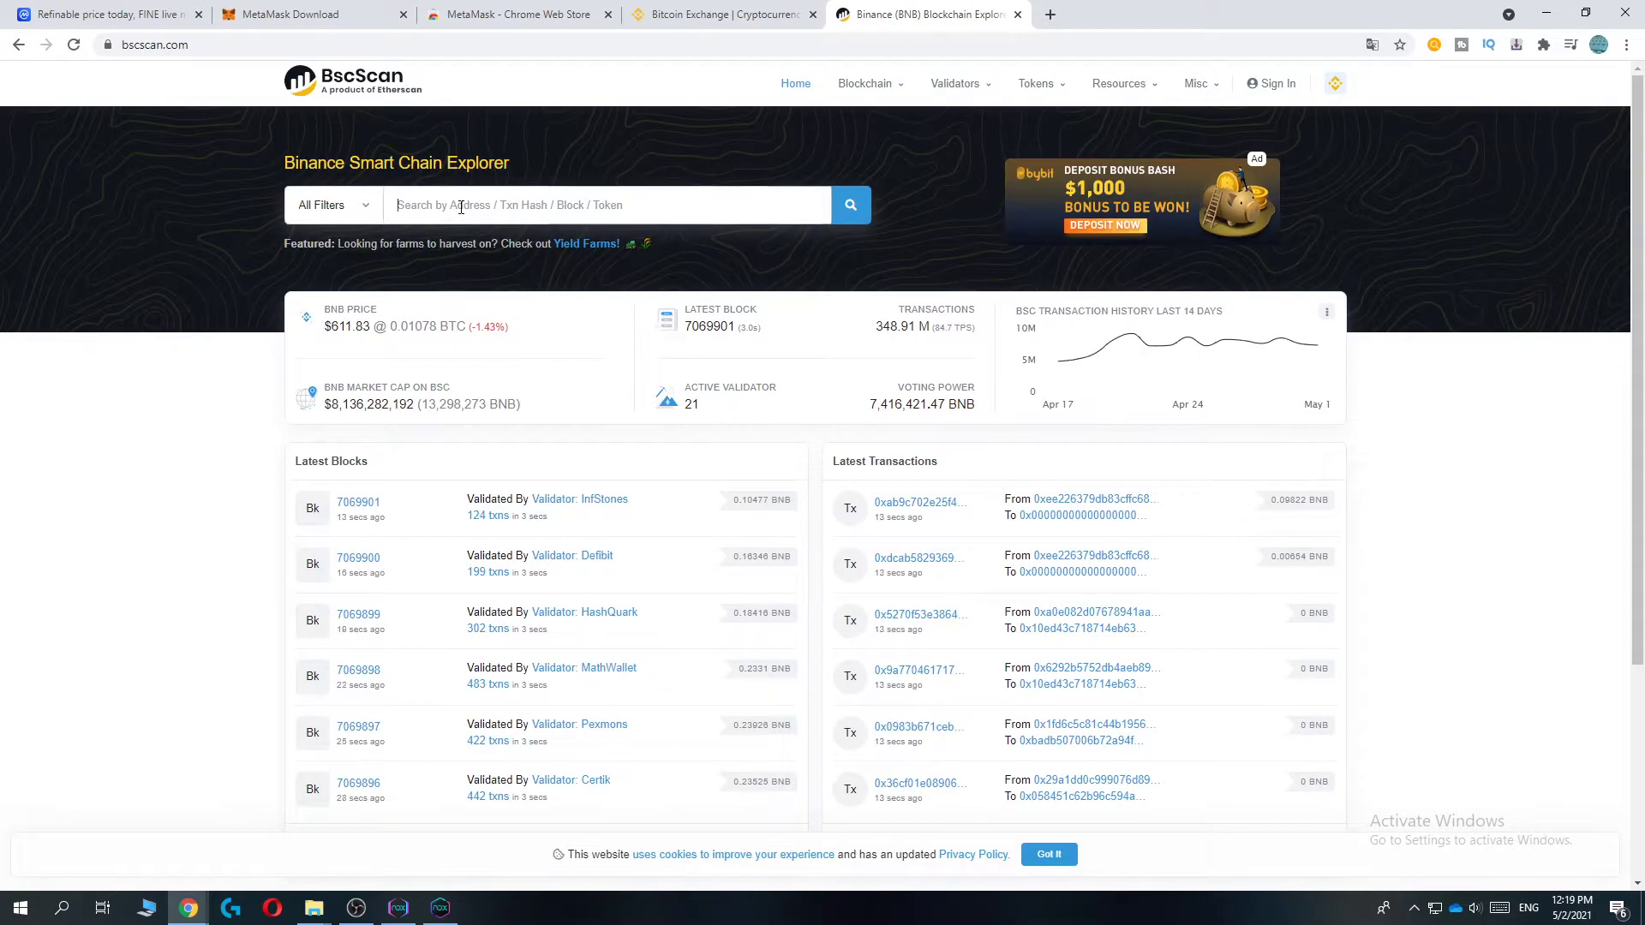
{"action": "type", "text": "0x9cd696B7107E26ef7019EAAEe5Ce103f6dece462"}
{"action": "left_click", "coordinate": [850, 206]}
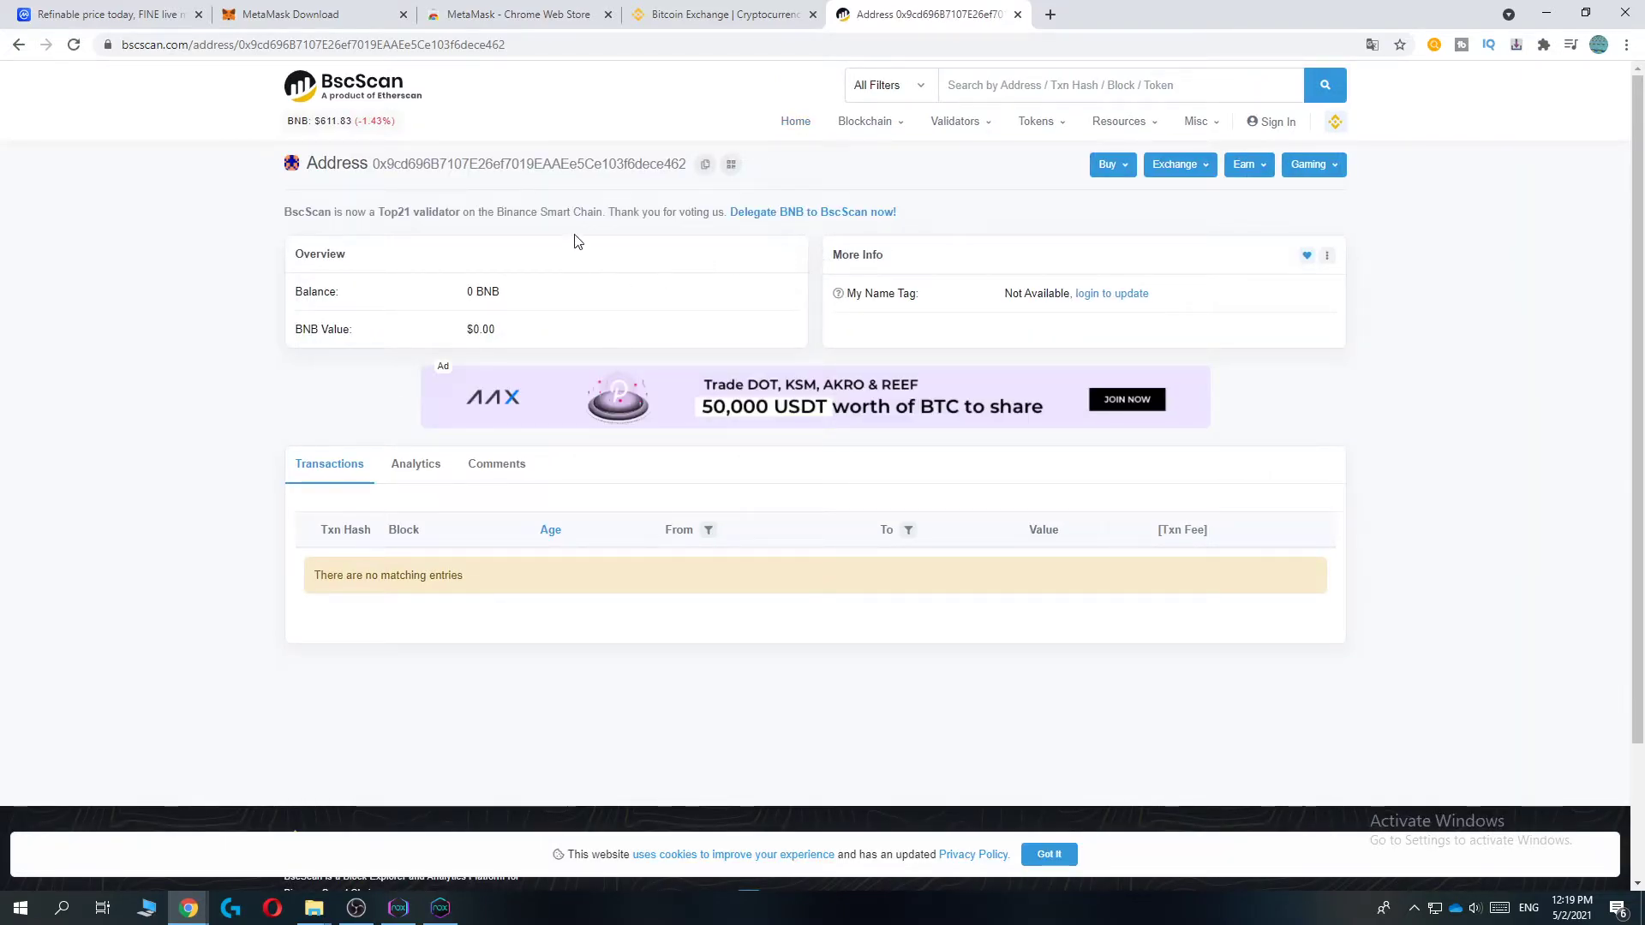
{"action": "left_click_drag", "start_coordinate": [373, 165], "coordinate": [689, 164]}
{"action": "right_click", "coordinate": [664, 162]}
{"action": "left_click", "coordinate": [994, 168]}
- Pin MetaMask to the browser toolbar and check its 0 BNB balance
{"action": "left_click", "coordinate": [1542, 45]}
{"action": "left_click", "coordinate": [1479, 240]}
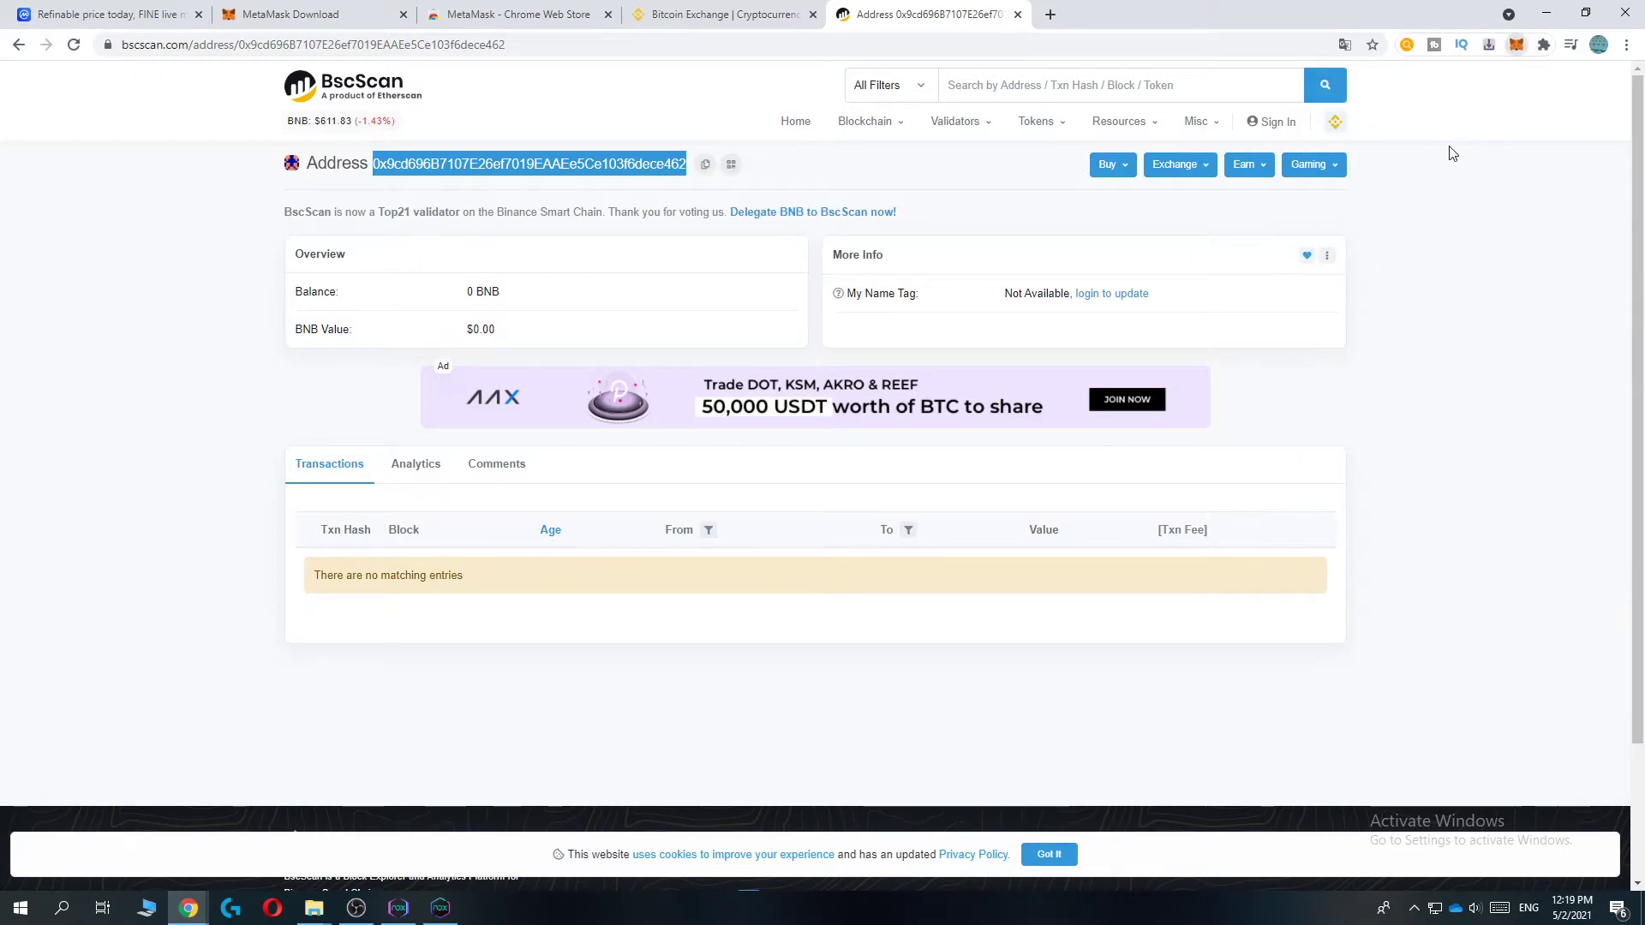
{"action": "left_click_drag", "start_coordinate": [1329, 228], "coordinate": [1437, 230]}
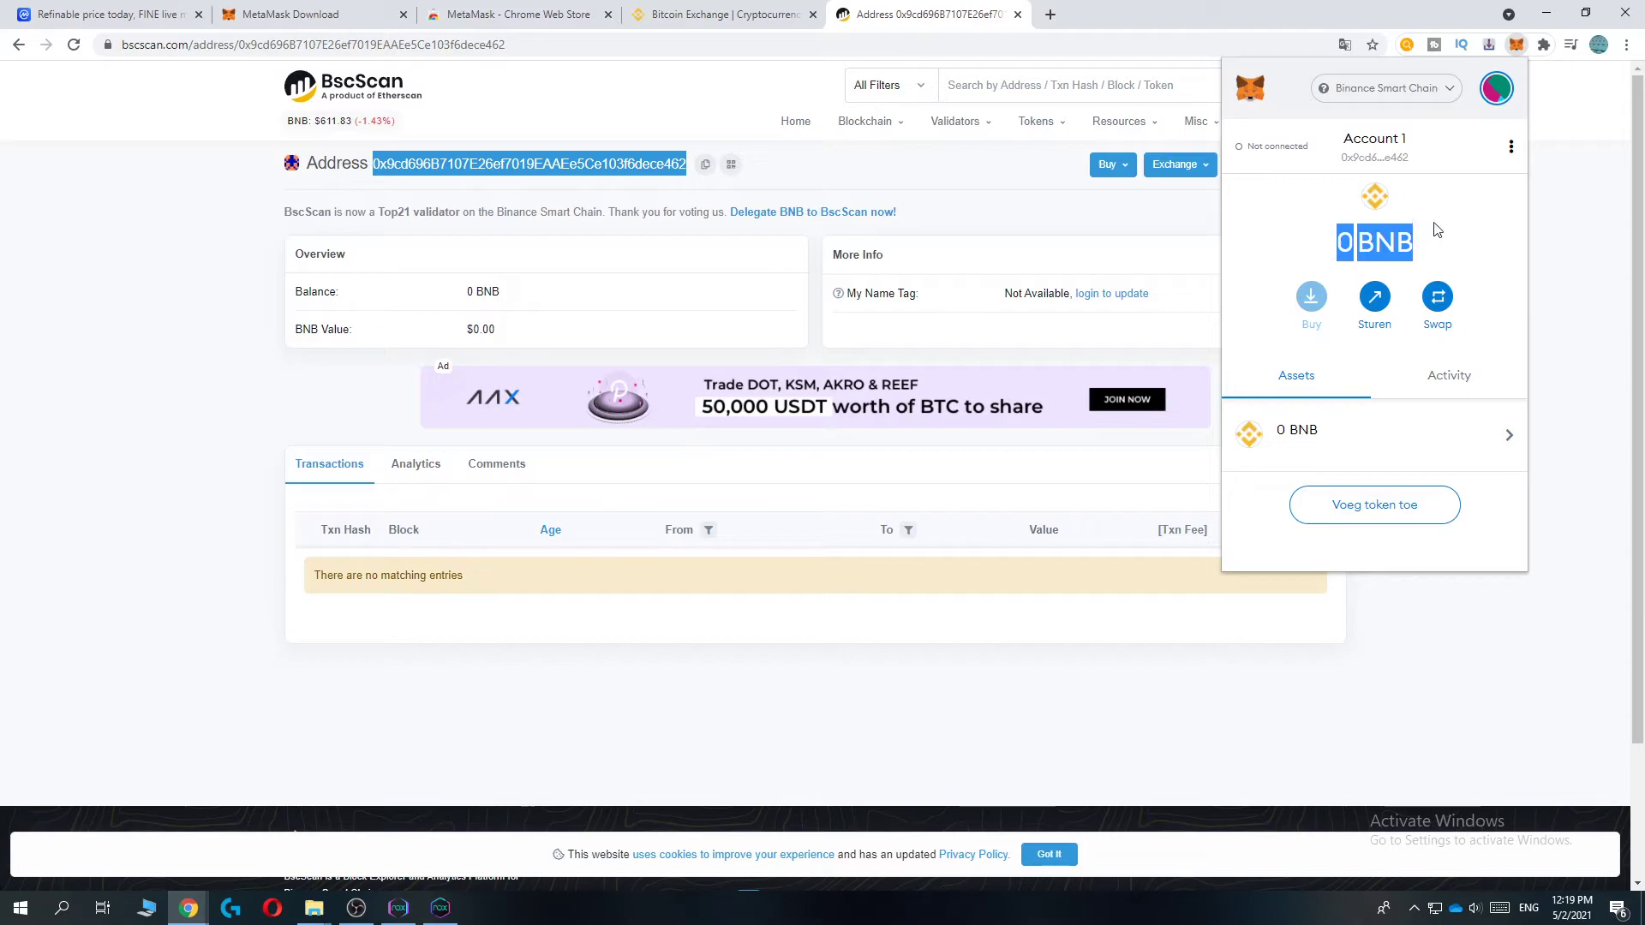
{"action": "left_click", "coordinate": [1433, 228]}
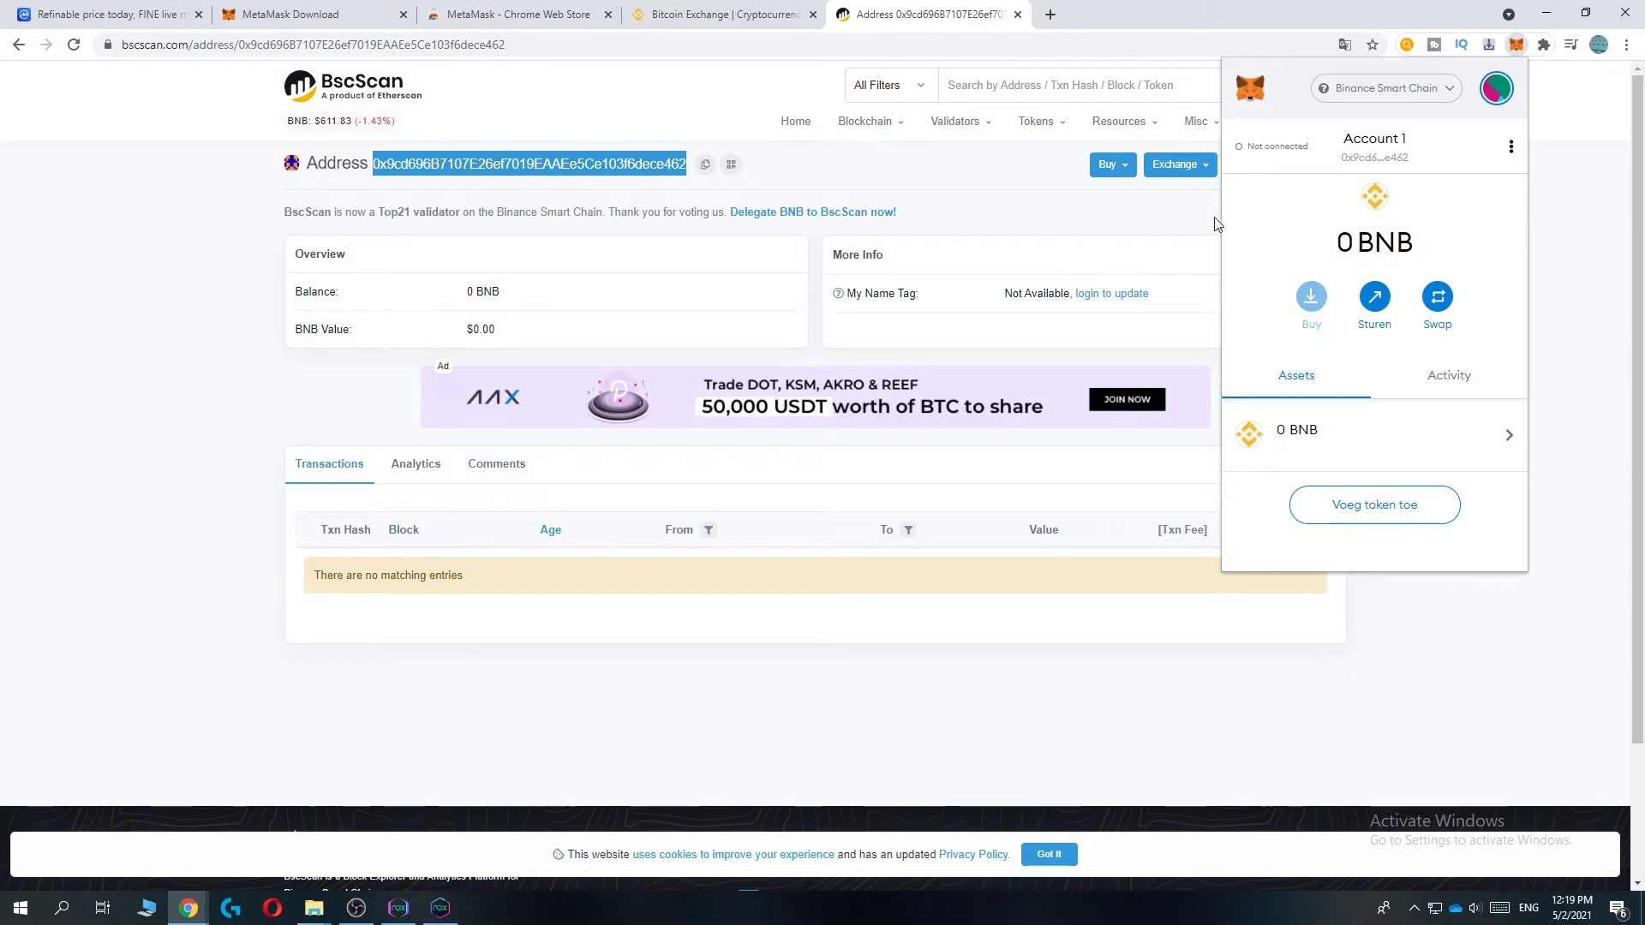
- Open Binance's Fiat and Spot wallet page from the Wallet menu
{"action": "left_click", "coordinate": [724, 14]}
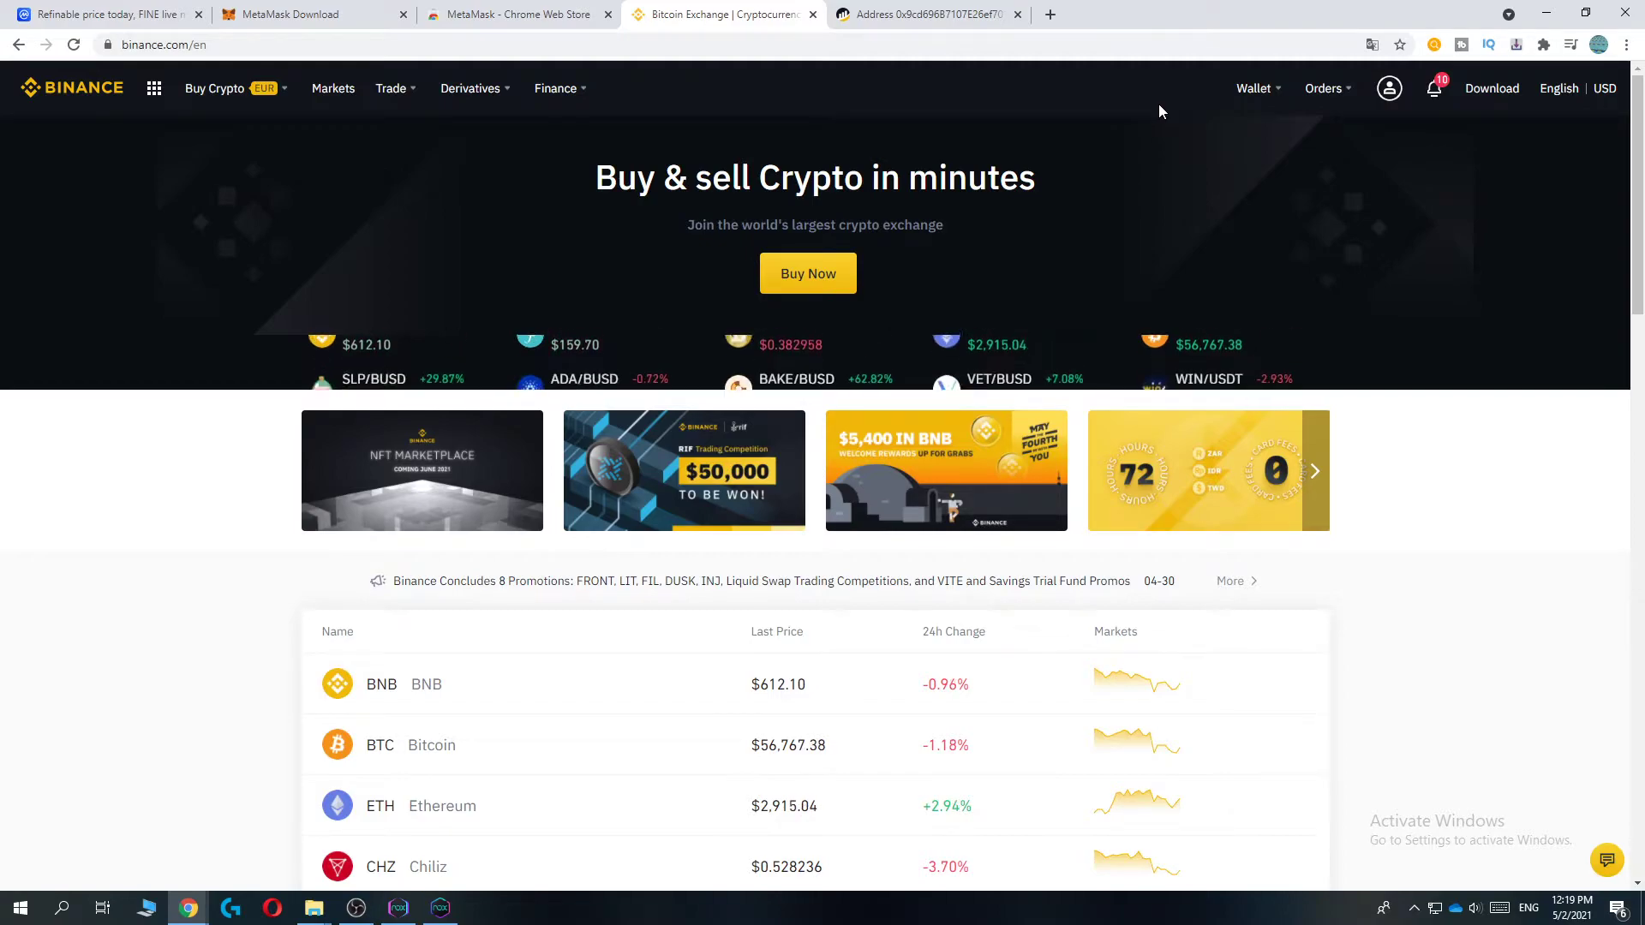
{"action": "mouse_move", "coordinate": [1269, 93]}
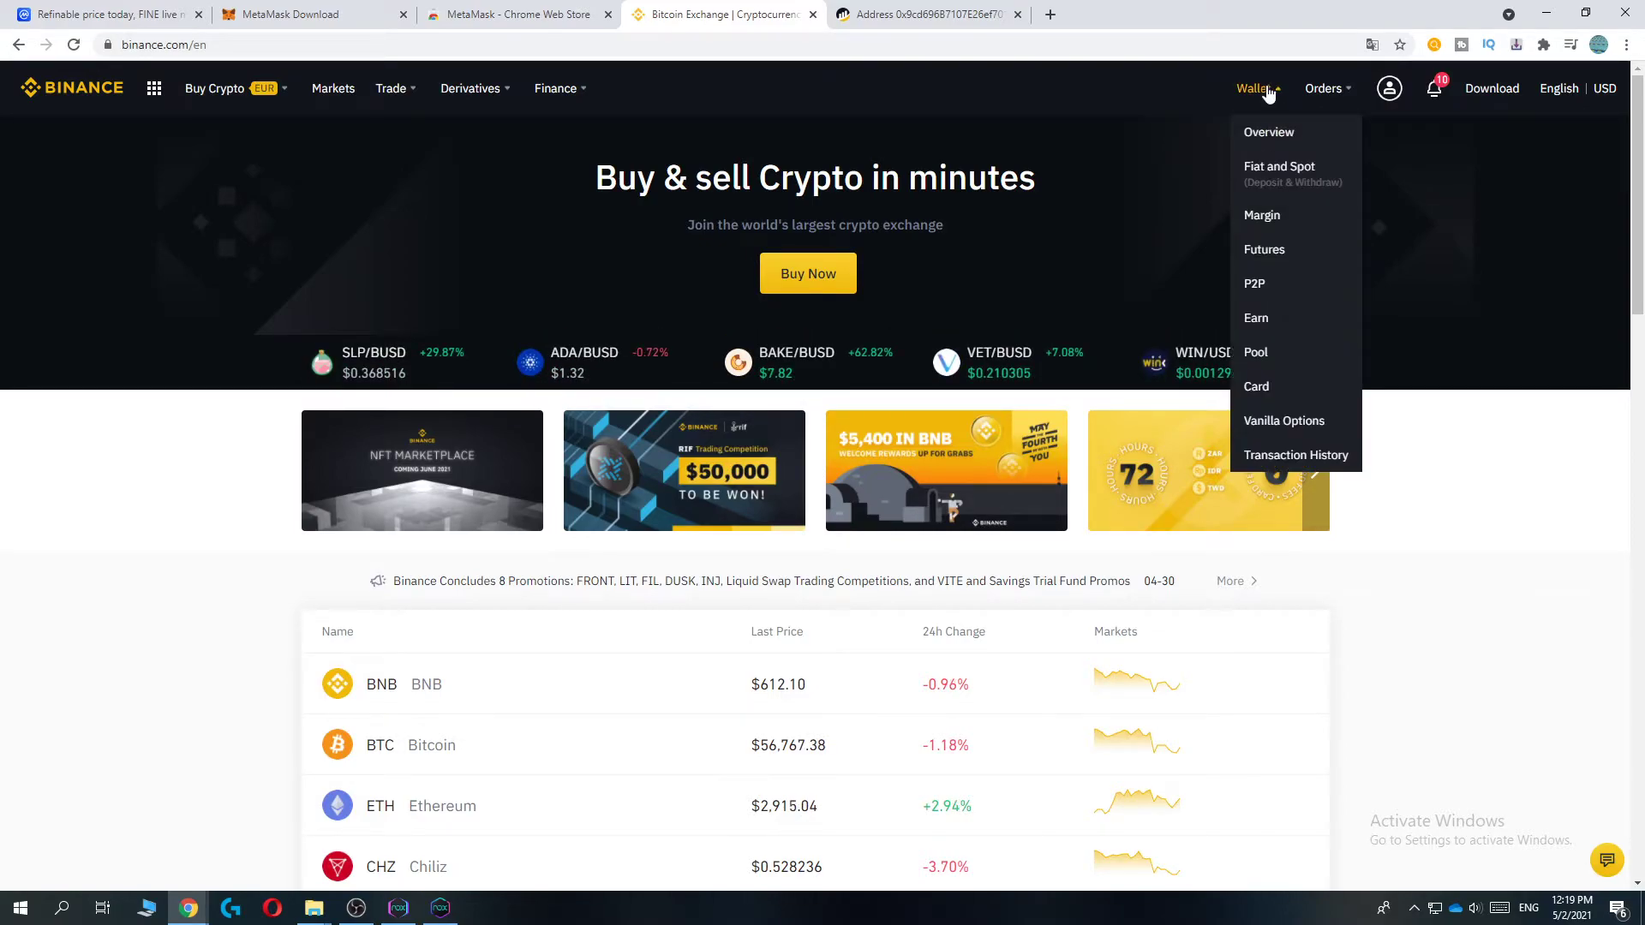
{"action": "left_click", "coordinate": [1278, 167]}
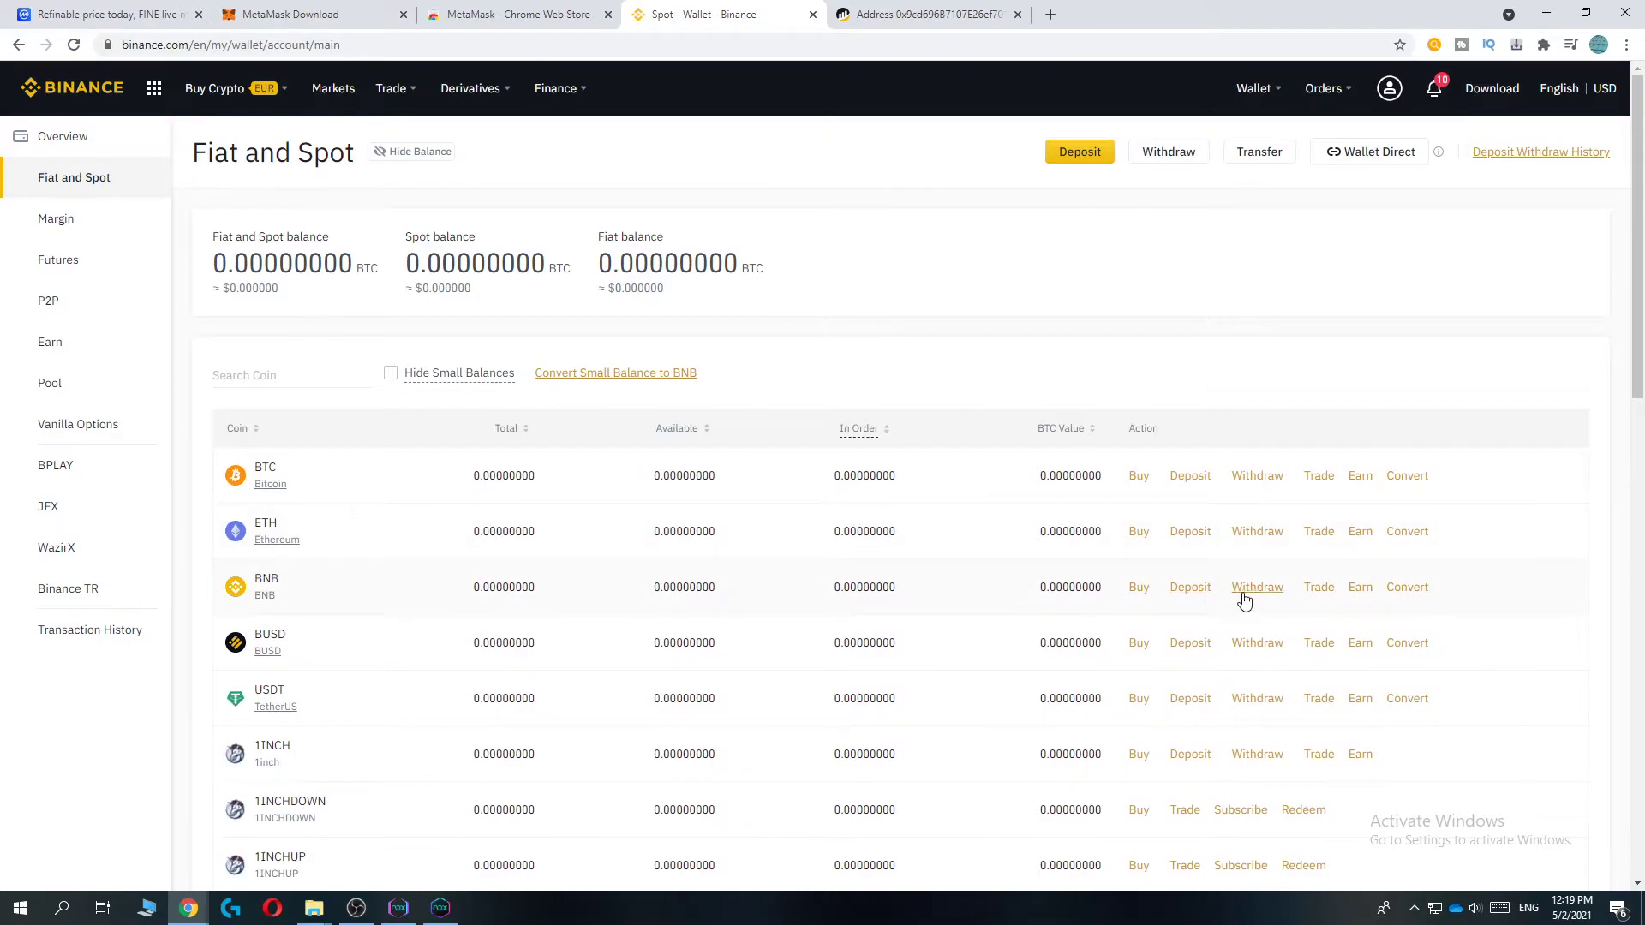
- Fill the BNB withdrawal with the wallet address, BSC network and amount 1000
{"action": "left_click", "coordinate": [1252, 592]}
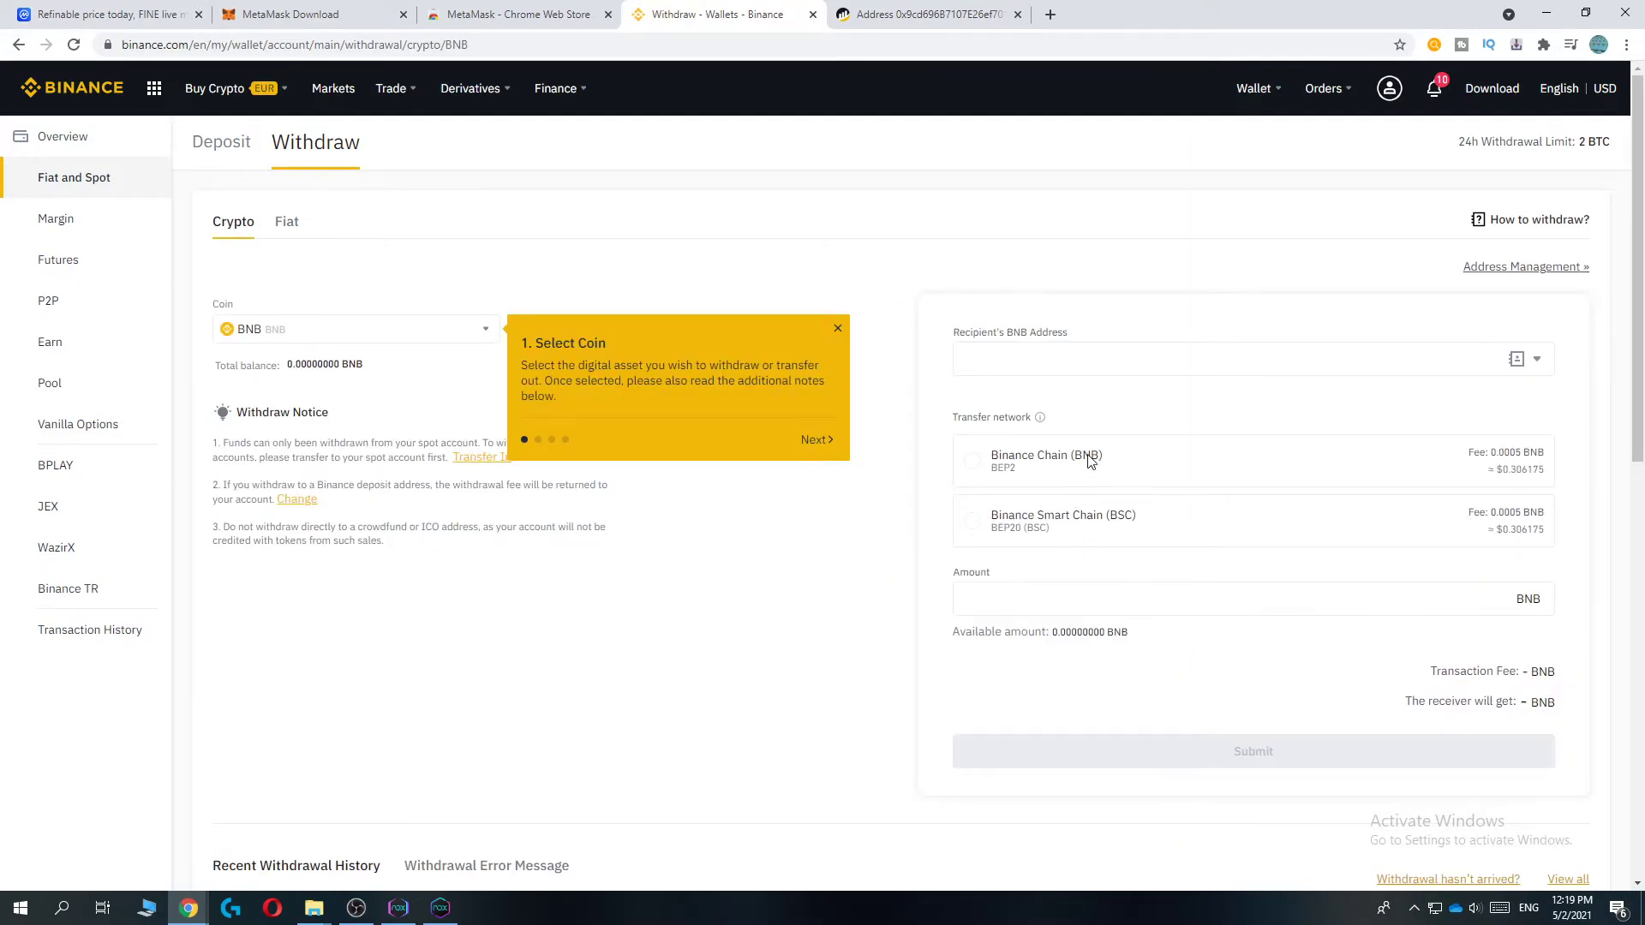
{"action": "left_click", "coordinate": [836, 328]}
{"action": "left_click", "coordinate": [1009, 368]}
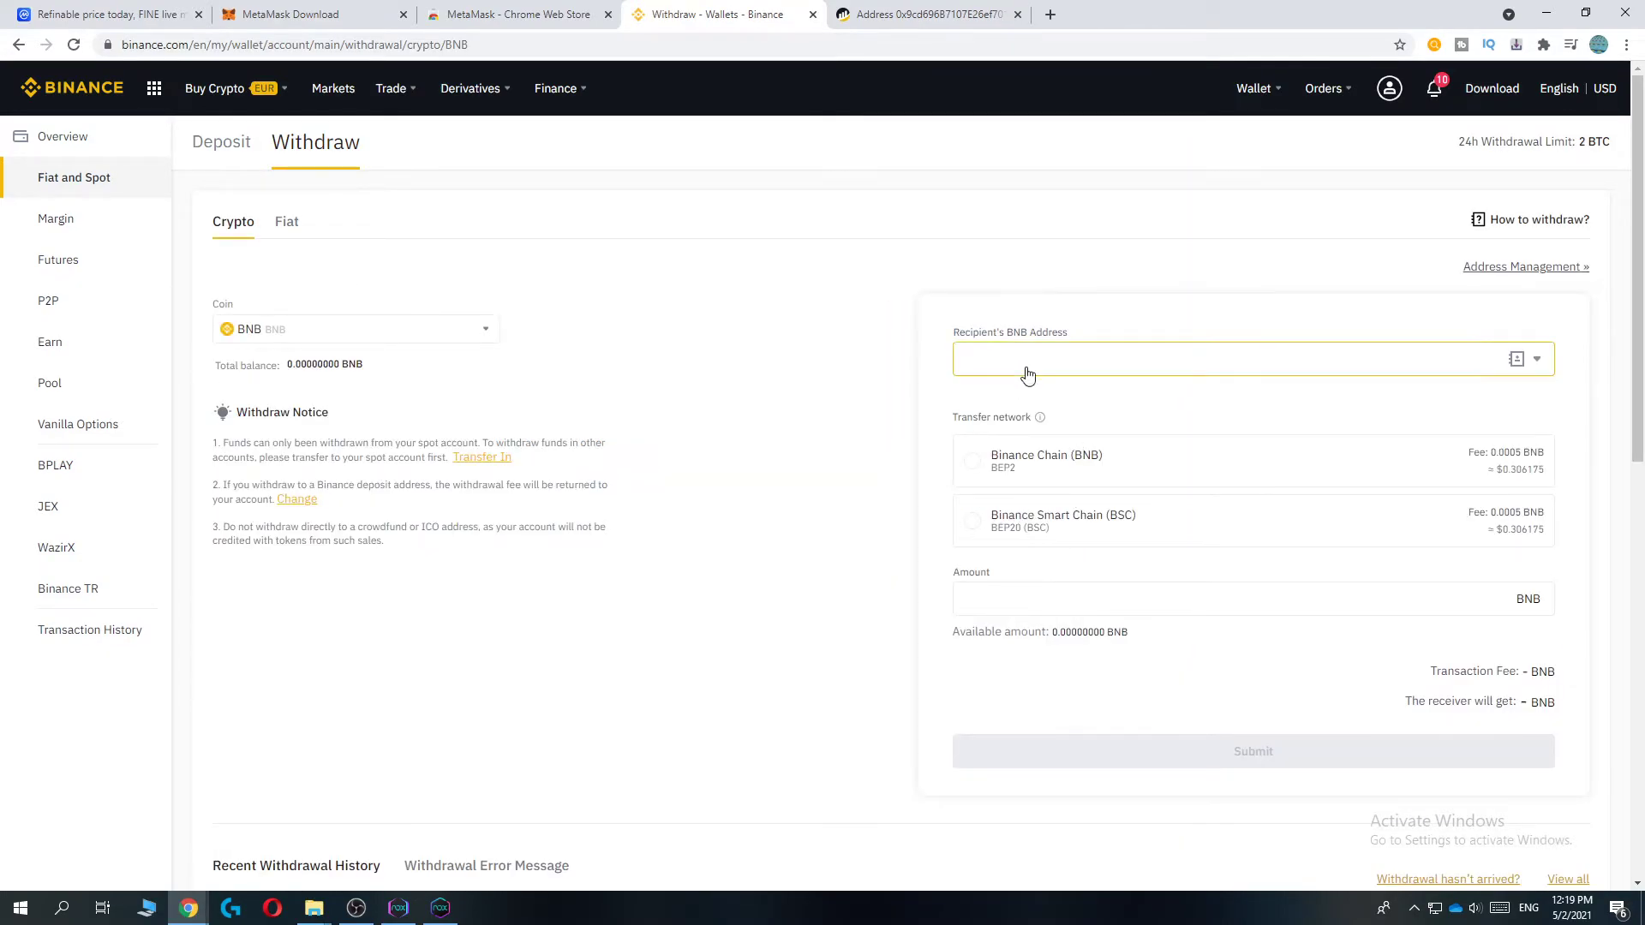
{"action": "type", "text": "0x9cd696B7107E26ef7019EAAEe5Ce103f6dece462"}
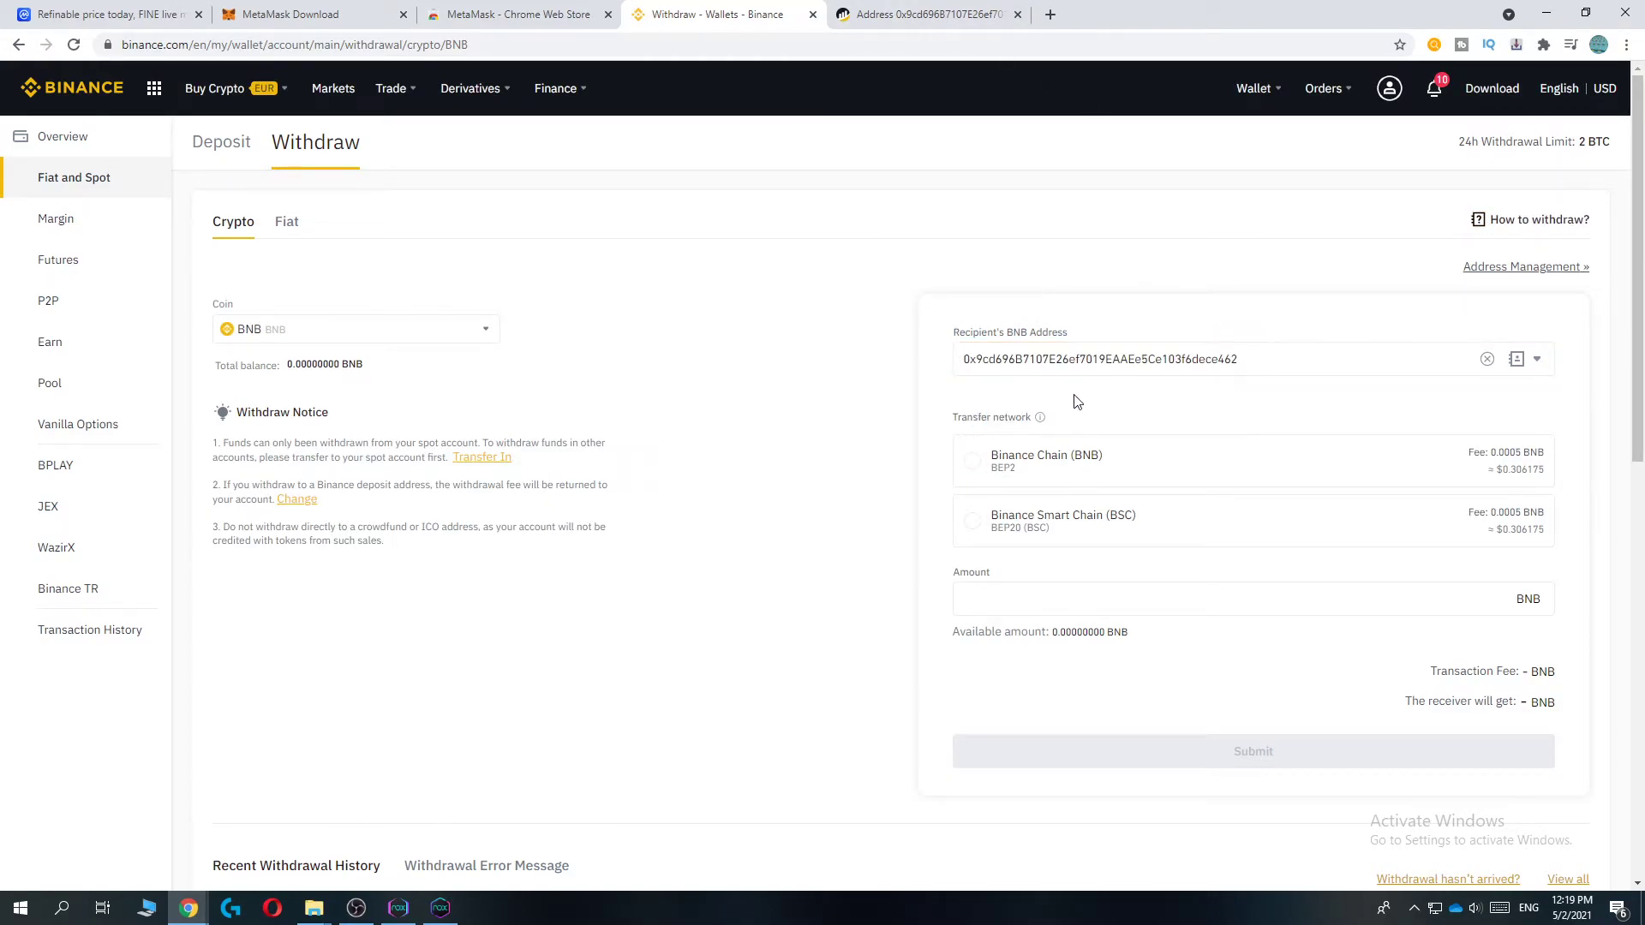
{"action": "left_click", "coordinate": [1001, 540]}
{"action": "left_click", "coordinate": [988, 634]}
{"action": "type", "text": "1000"}
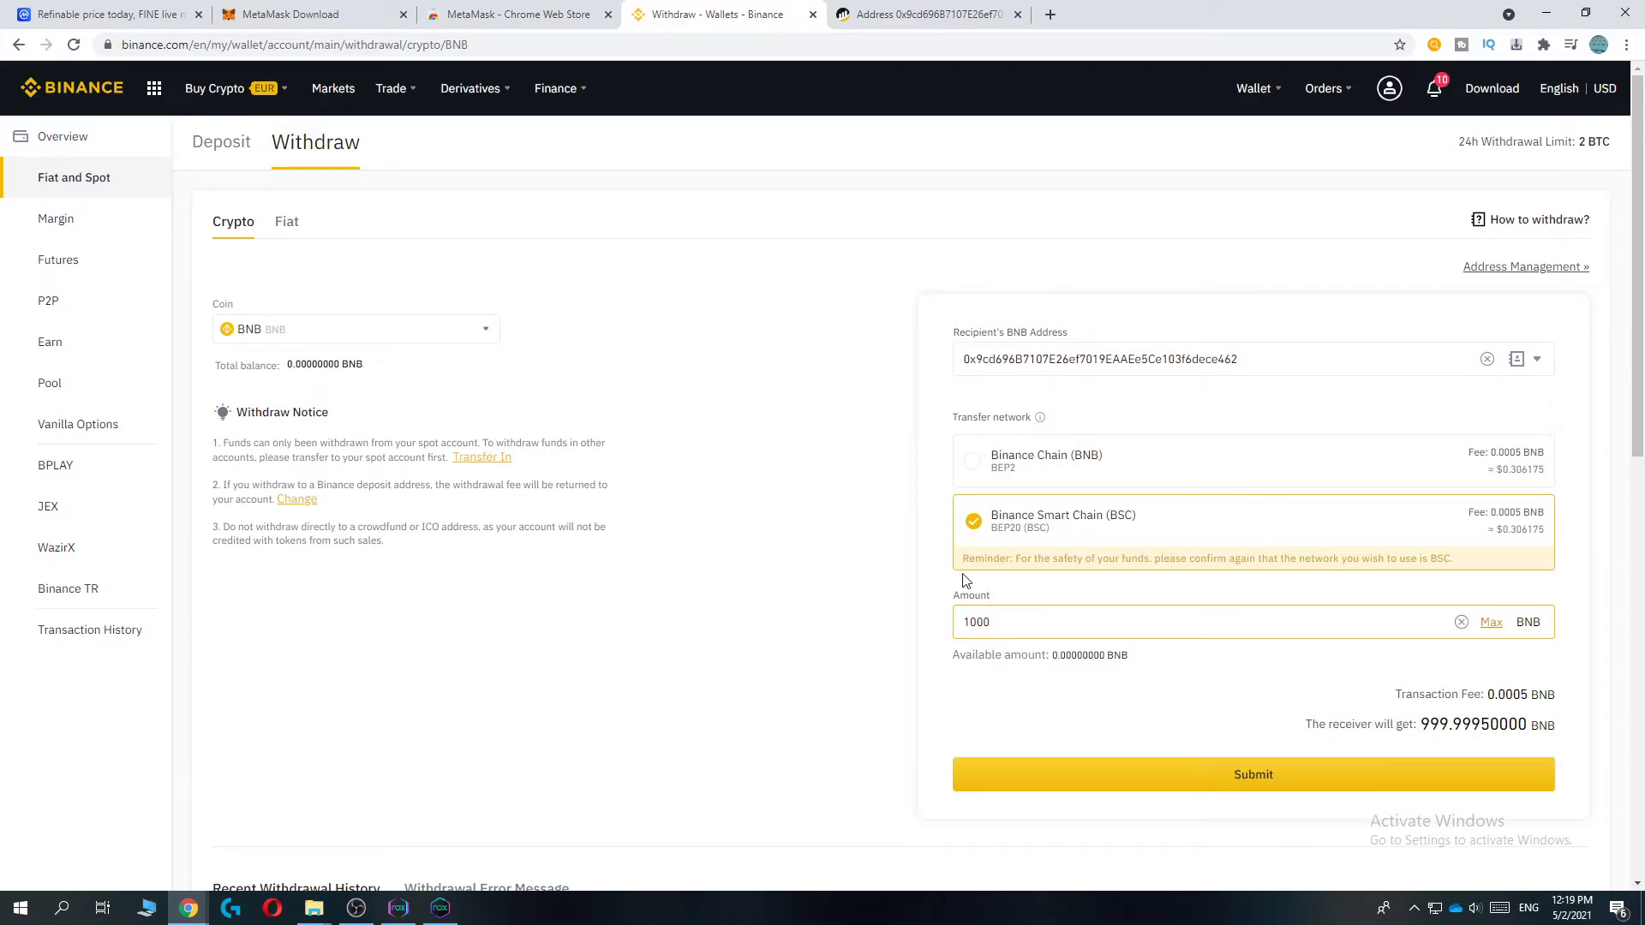
{"action": "left_click", "coordinate": [935, 572]}
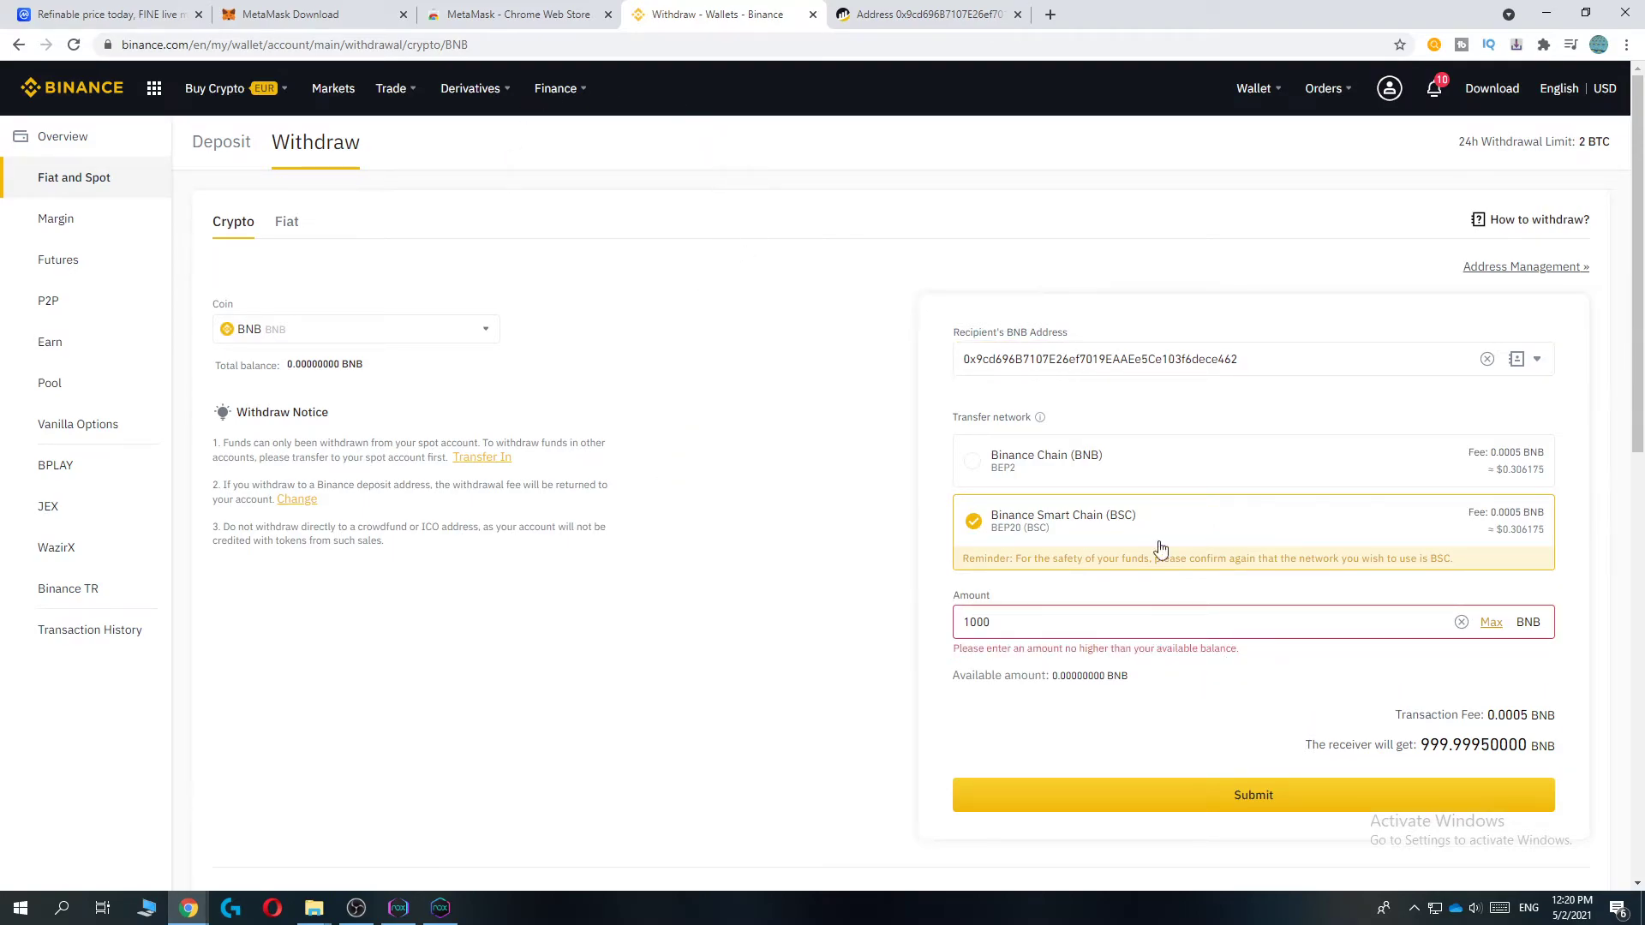
{"action": "left_click_drag", "start_coordinate": [1234, 628], "coordinate": [1143, 669]}
- Open MetaMask to compare its 0 BNB balance
{"action": "left_click", "coordinate": [1544, 44]}
{"action": "left_click", "coordinate": [1369, 237]}
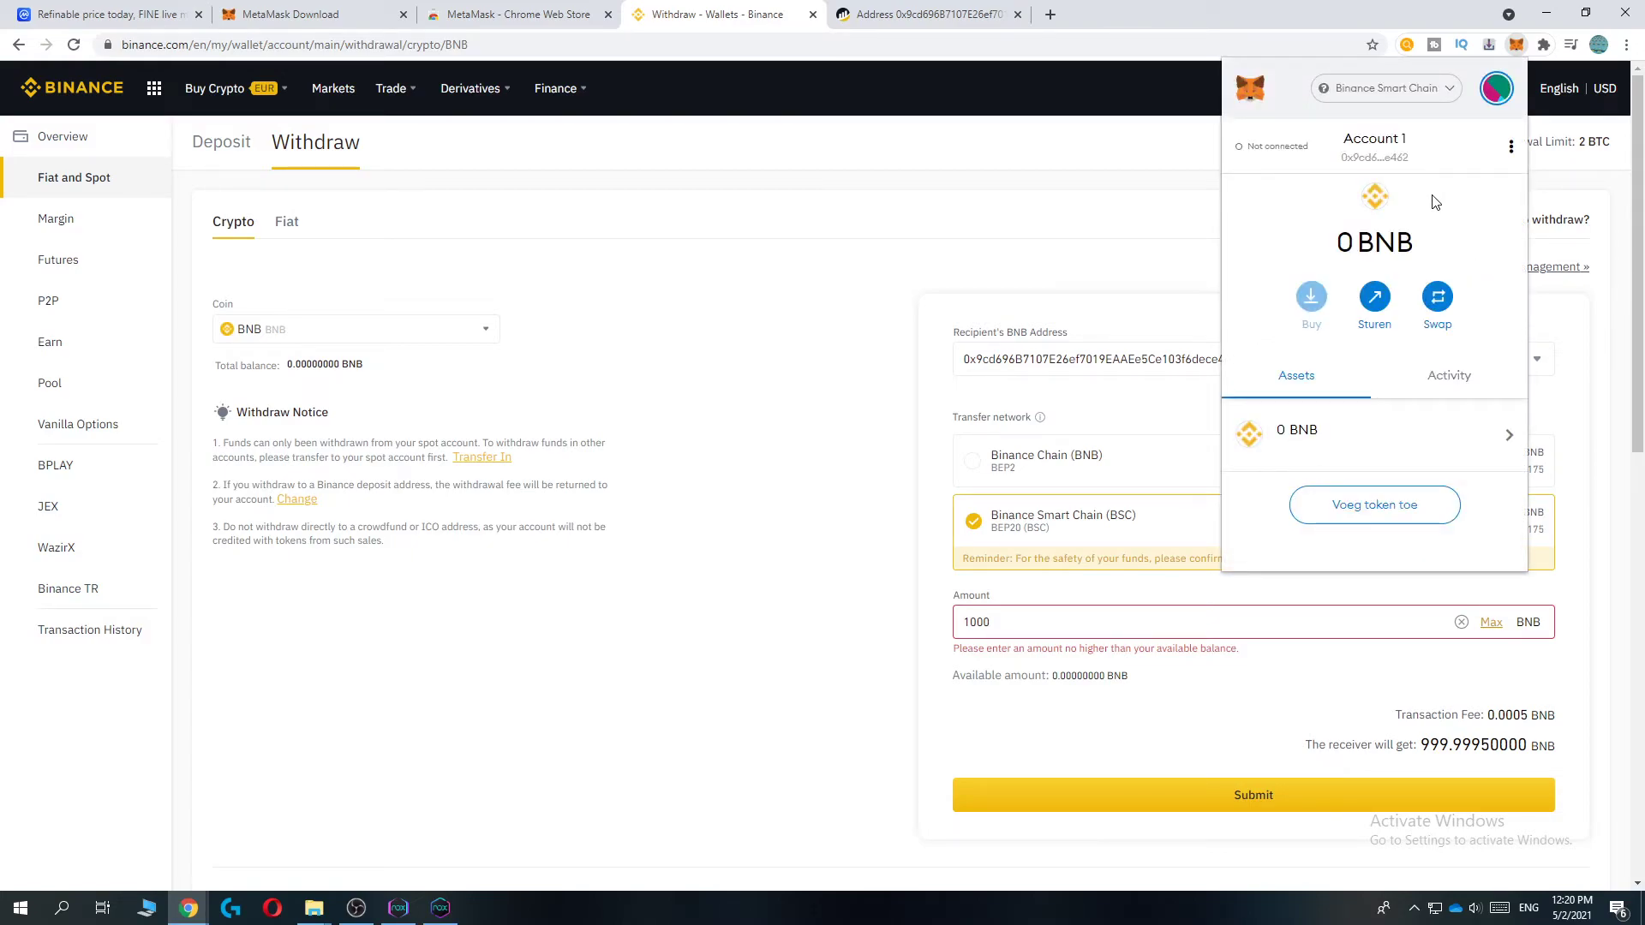
{"action": "mouse_move", "coordinate": [1356, 241]}
{"action": "left_mouse_down"}
{"action": "mouse_move", "coordinate": [1371, 241]}
{"action": "mouse_move", "coordinate": [1344, 240]}
{"action": "left_mouse_up"}
- Load pancakeswap.finance in a new browser tab
{"action": "left_click", "coordinate": [1050, 14]}
{"action": "type", "text": "panac"}
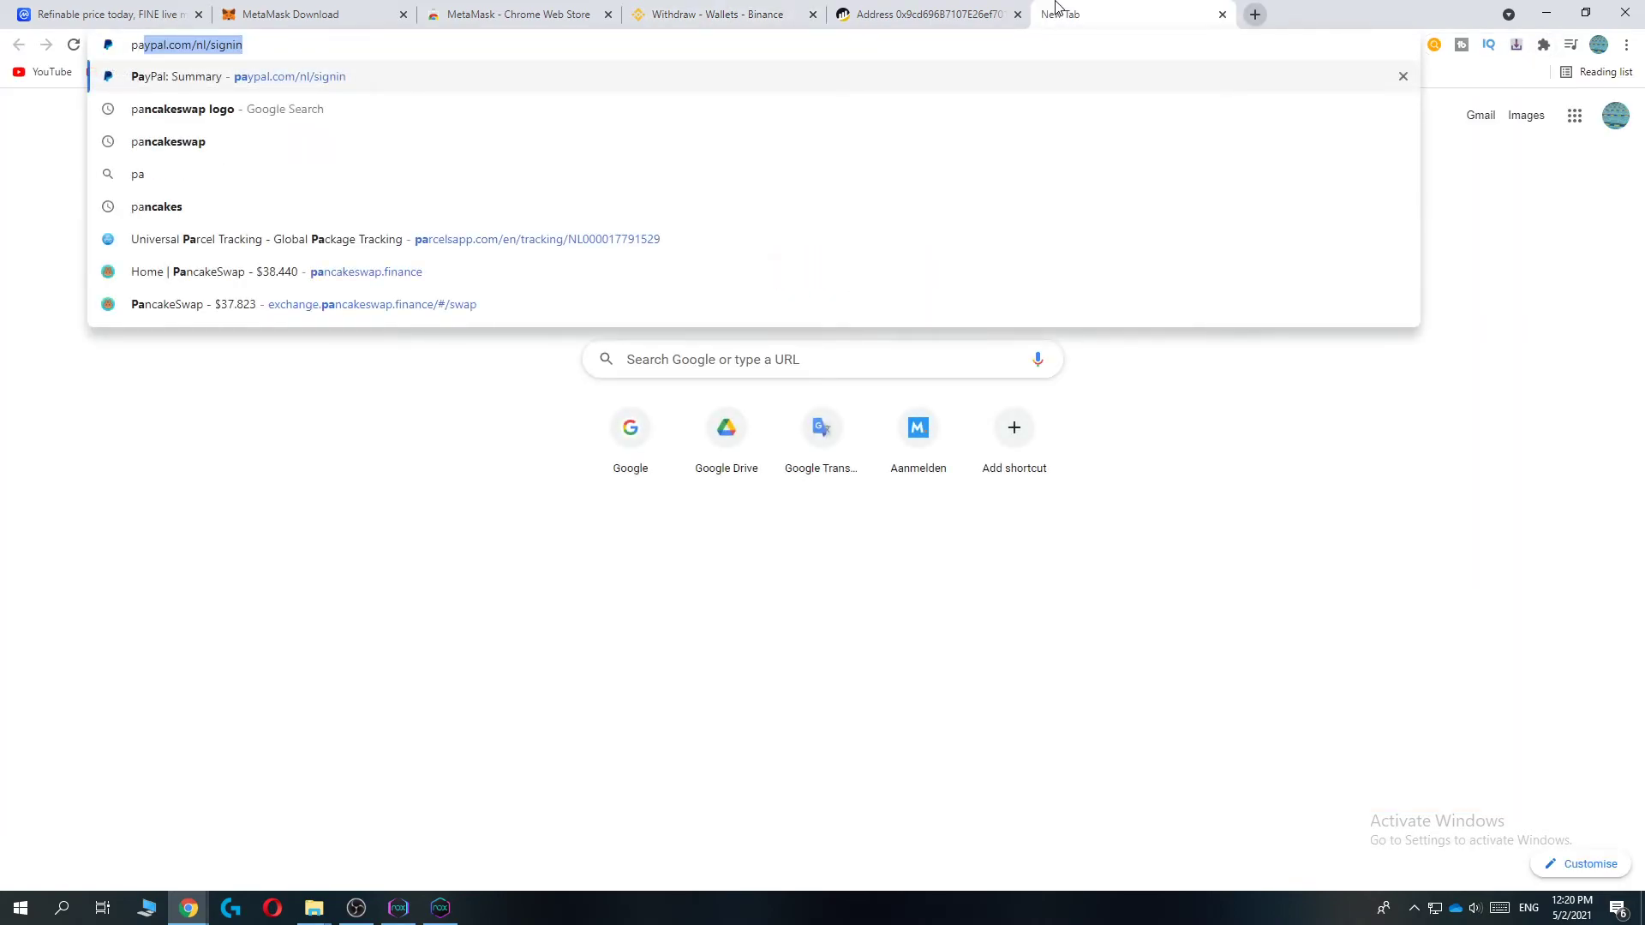
{"action": "key", "text": "BackSpace"}
{"action": "key", "text": "BackSpace"}
{"action": "type", "text": "ca"}
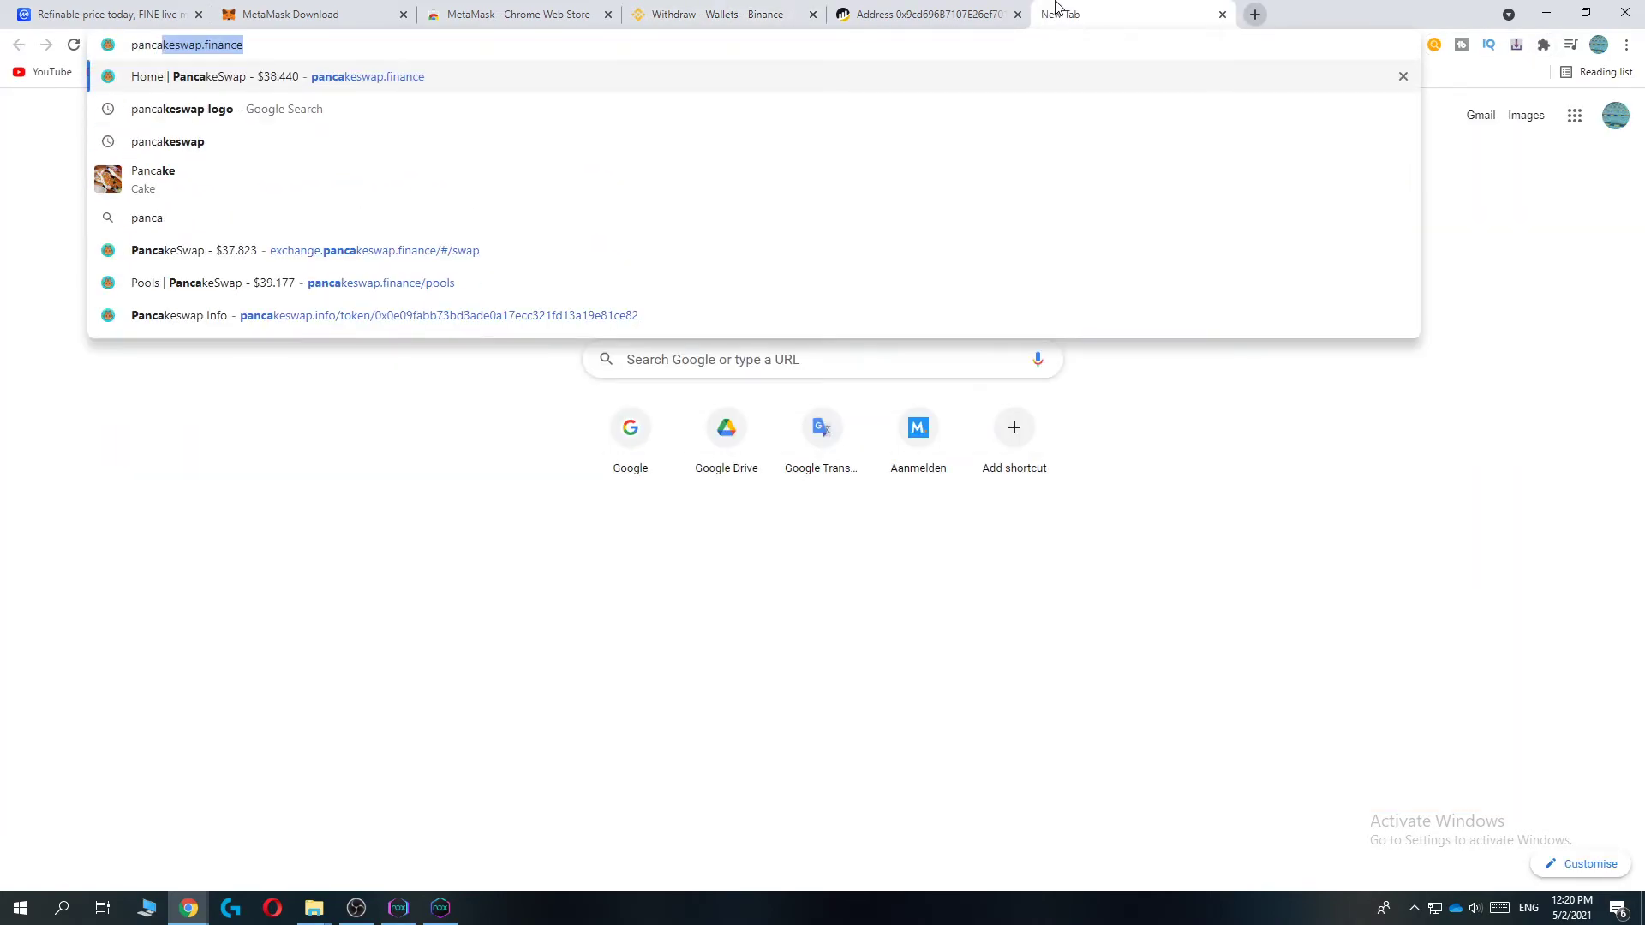
{"action": "key", "text": "Return"}
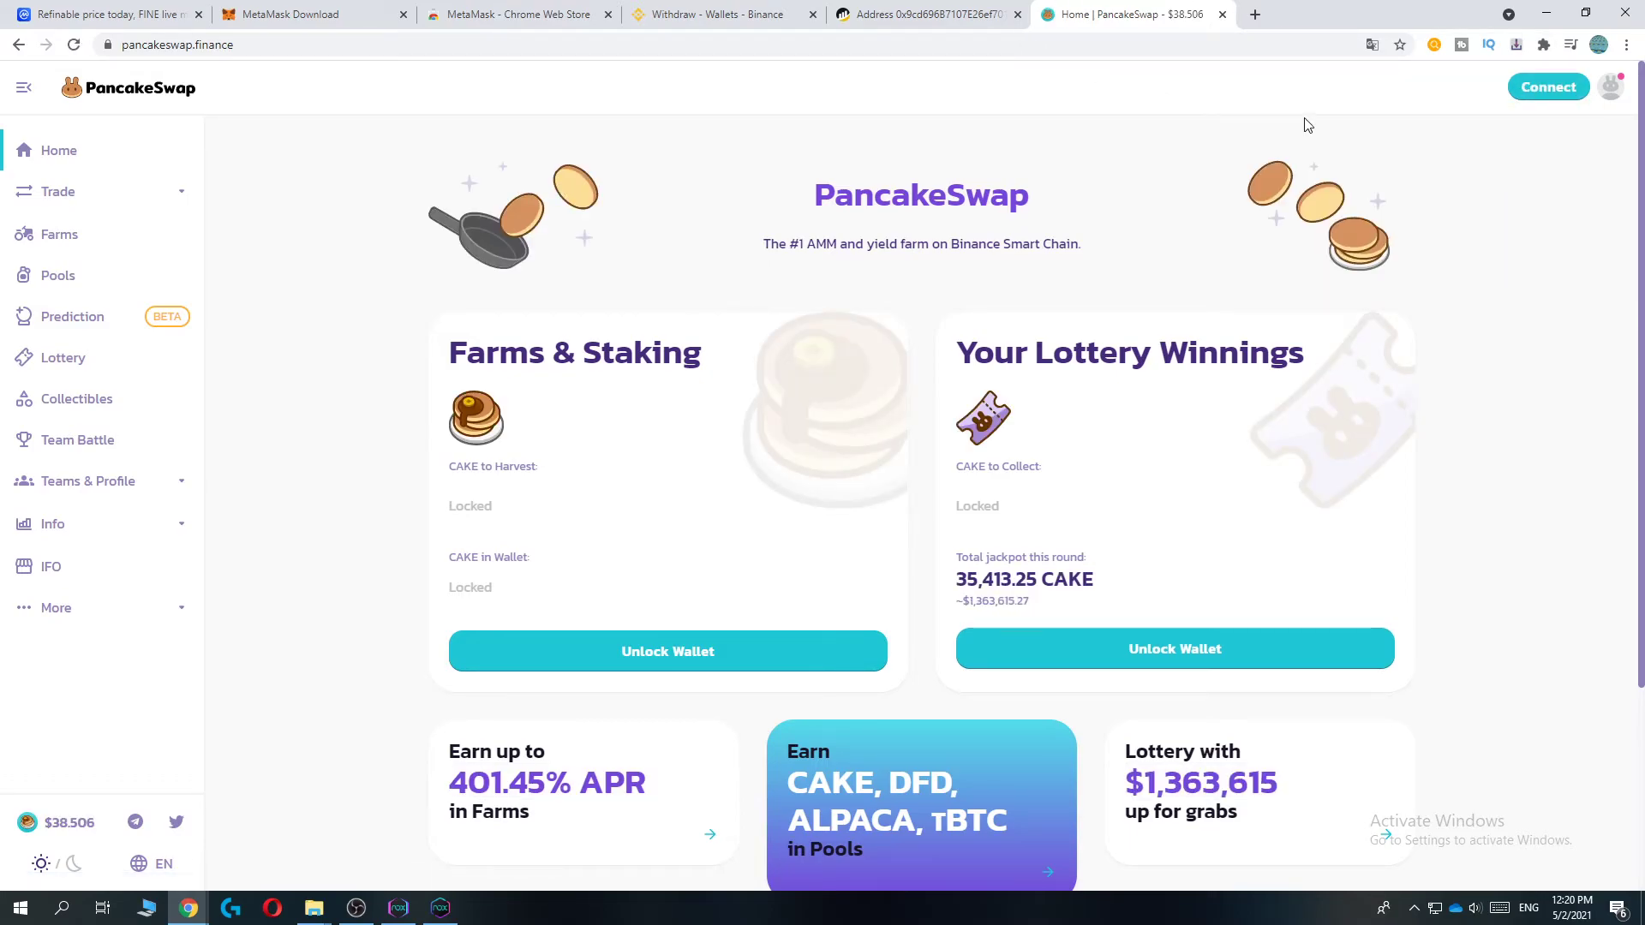
- Connect the MetaMask wallet to PancakeSwap
{"action": "left_click", "coordinate": [1555, 96]}
{"action": "left_click", "coordinate": [783, 349]}
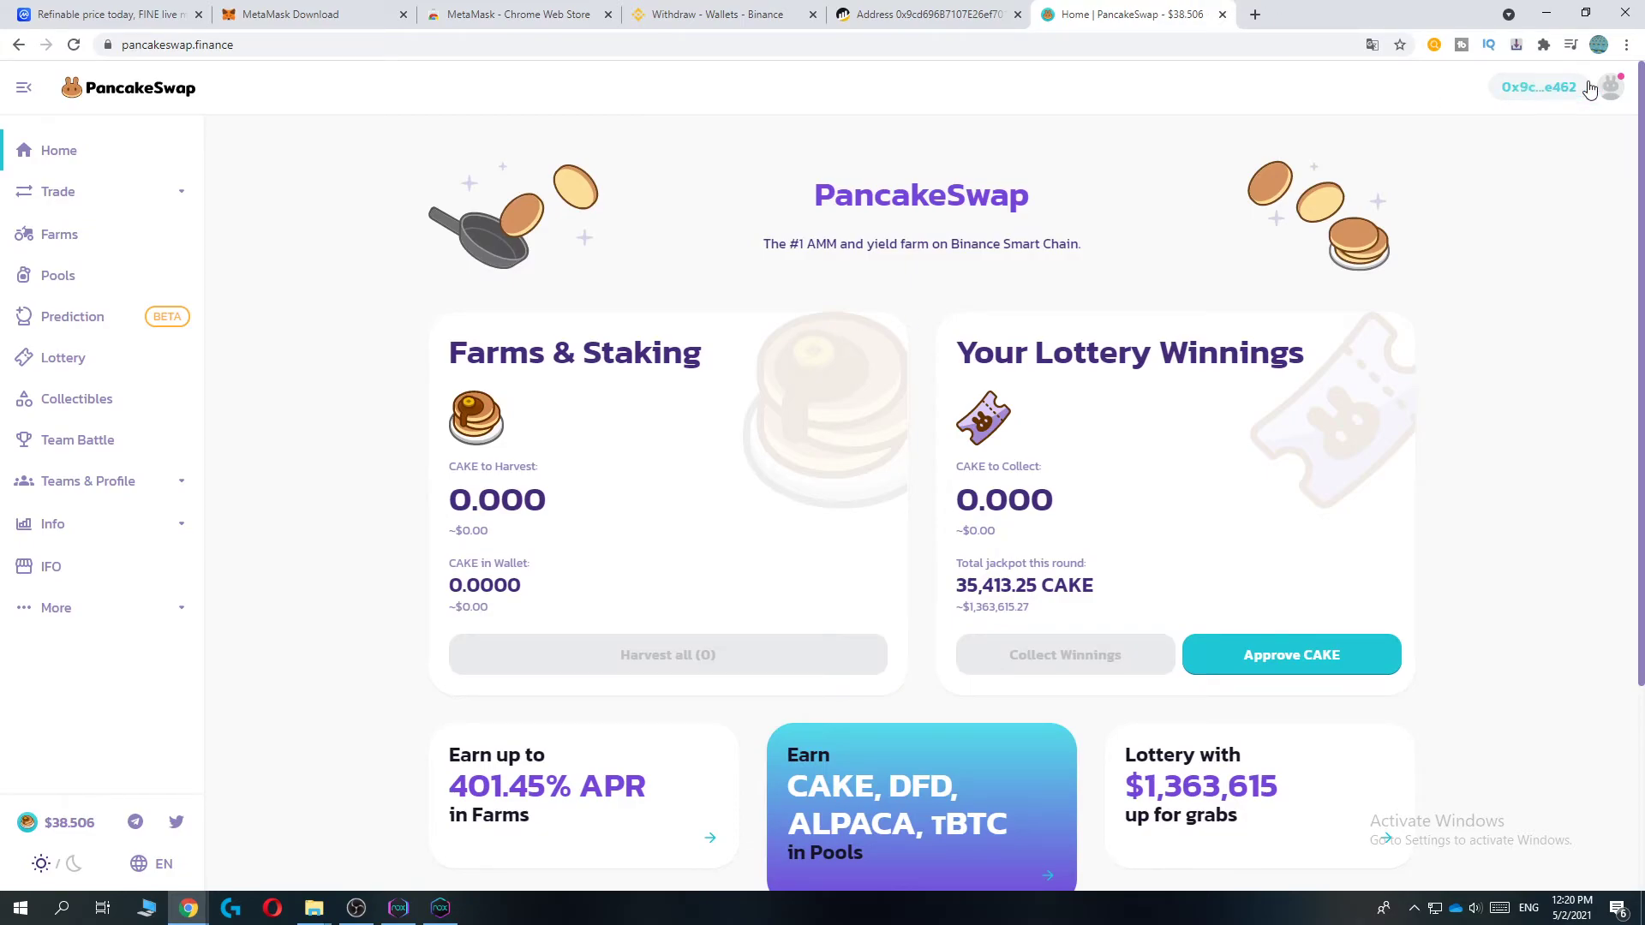
{"action": "left_click", "coordinate": [75, 194]}
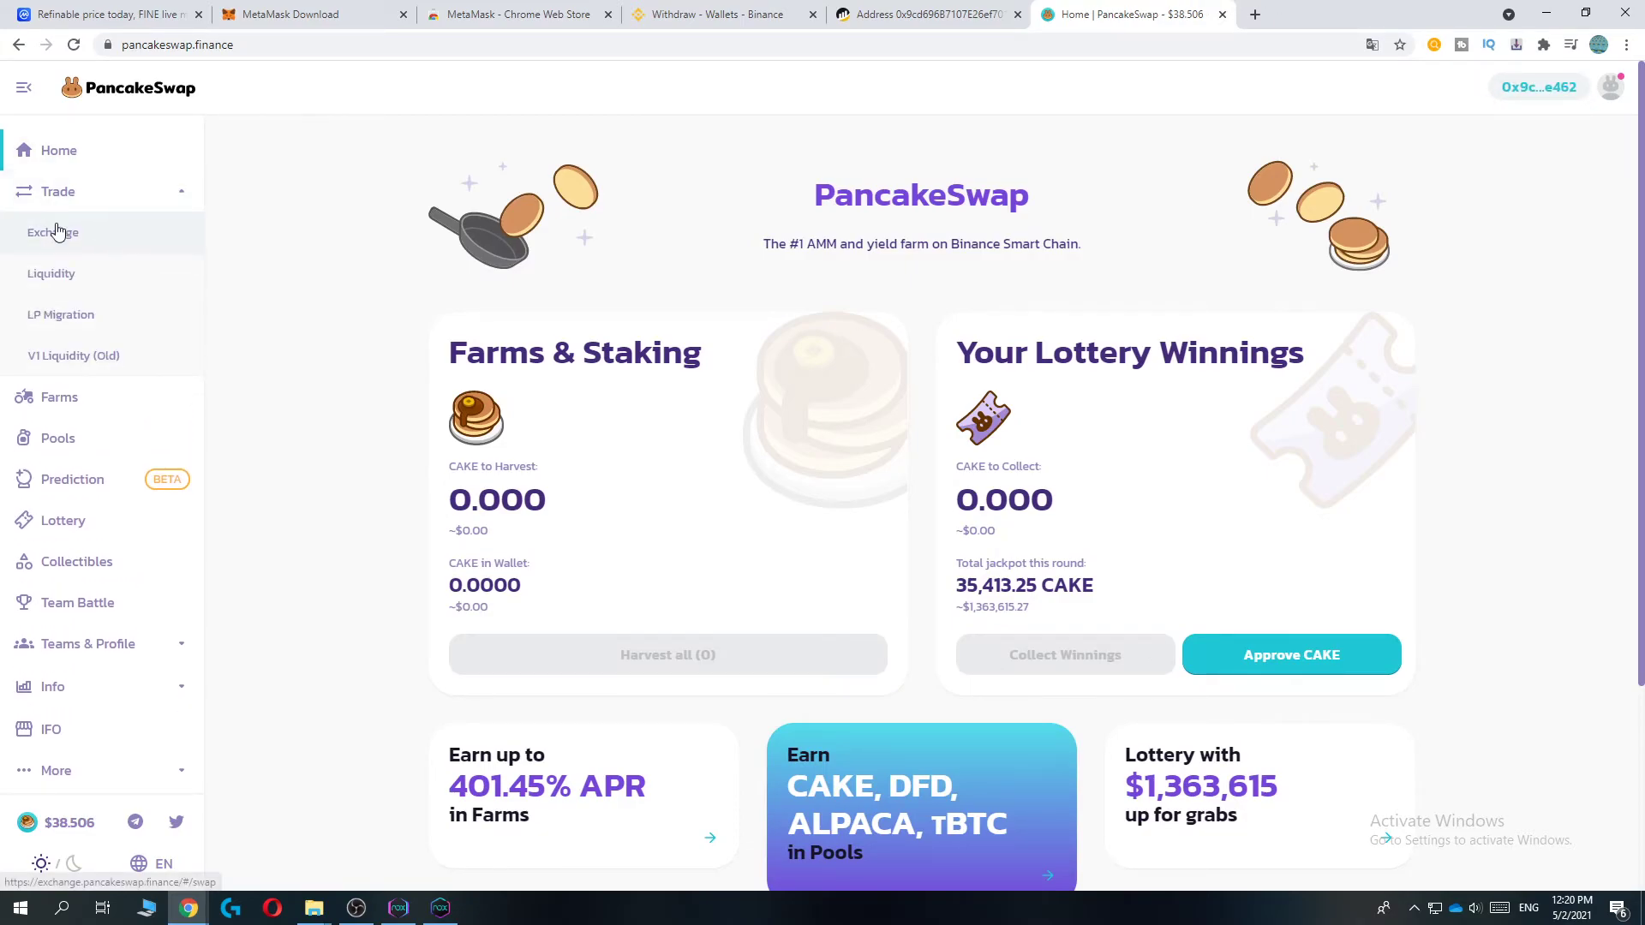
- On the Exchange page, enter 100 as the BNB amount to swap
{"action": "left_click", "coordinate": [56, 231]}
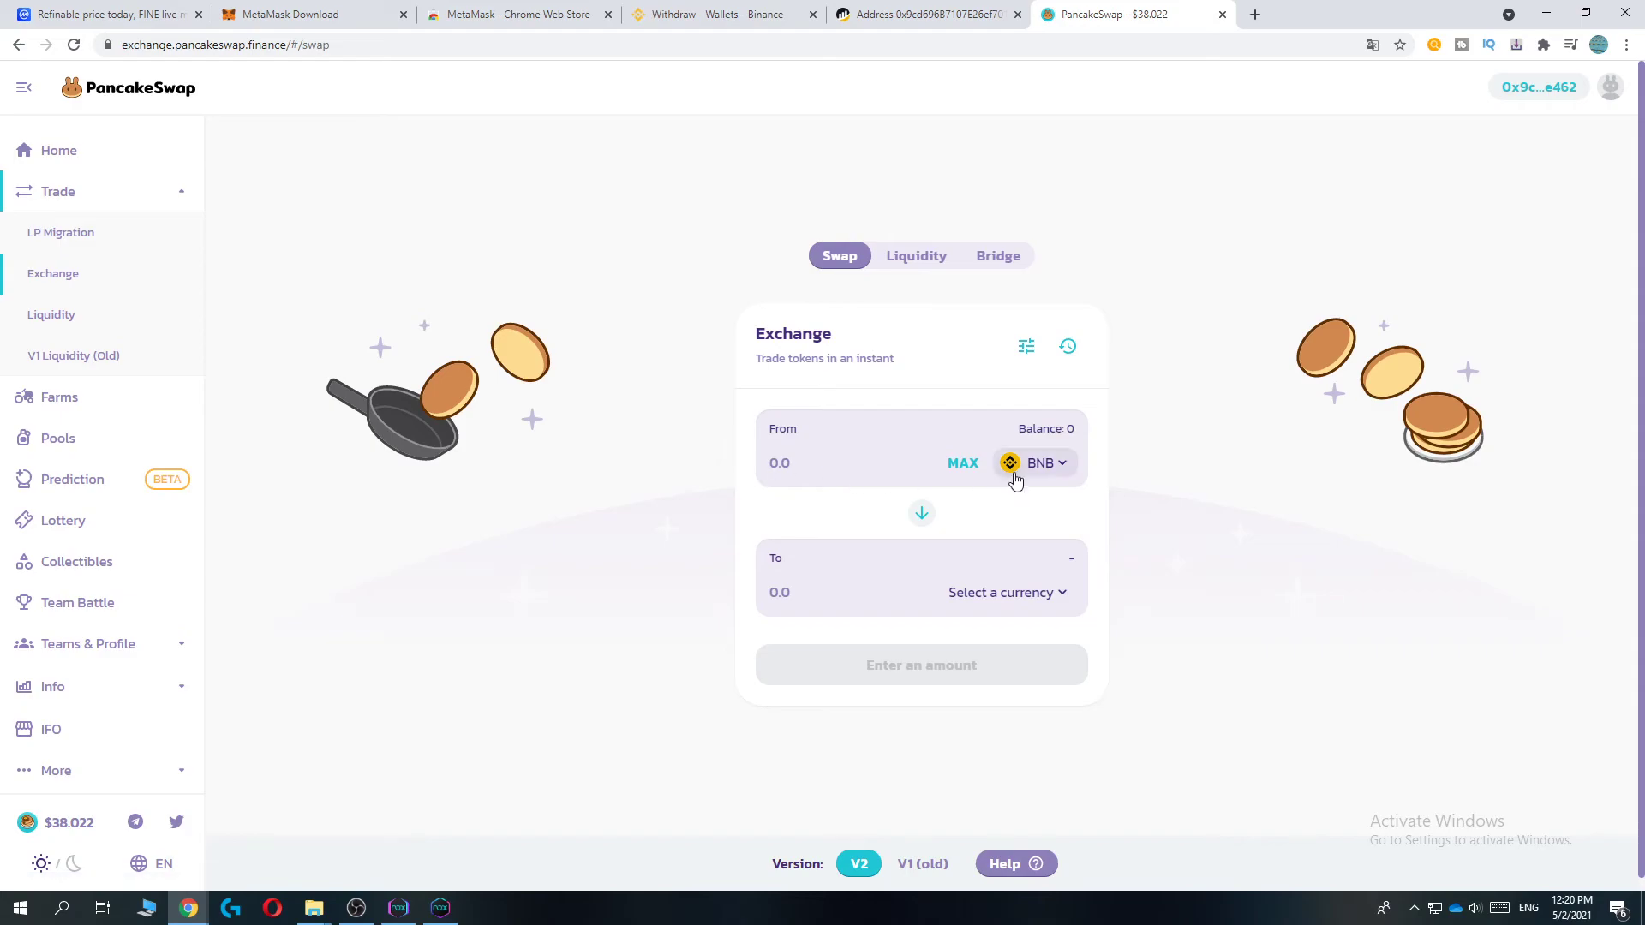
{"action": "left_click", "coordinate": [842, 466]}
{"action": "type", "text": "100"}
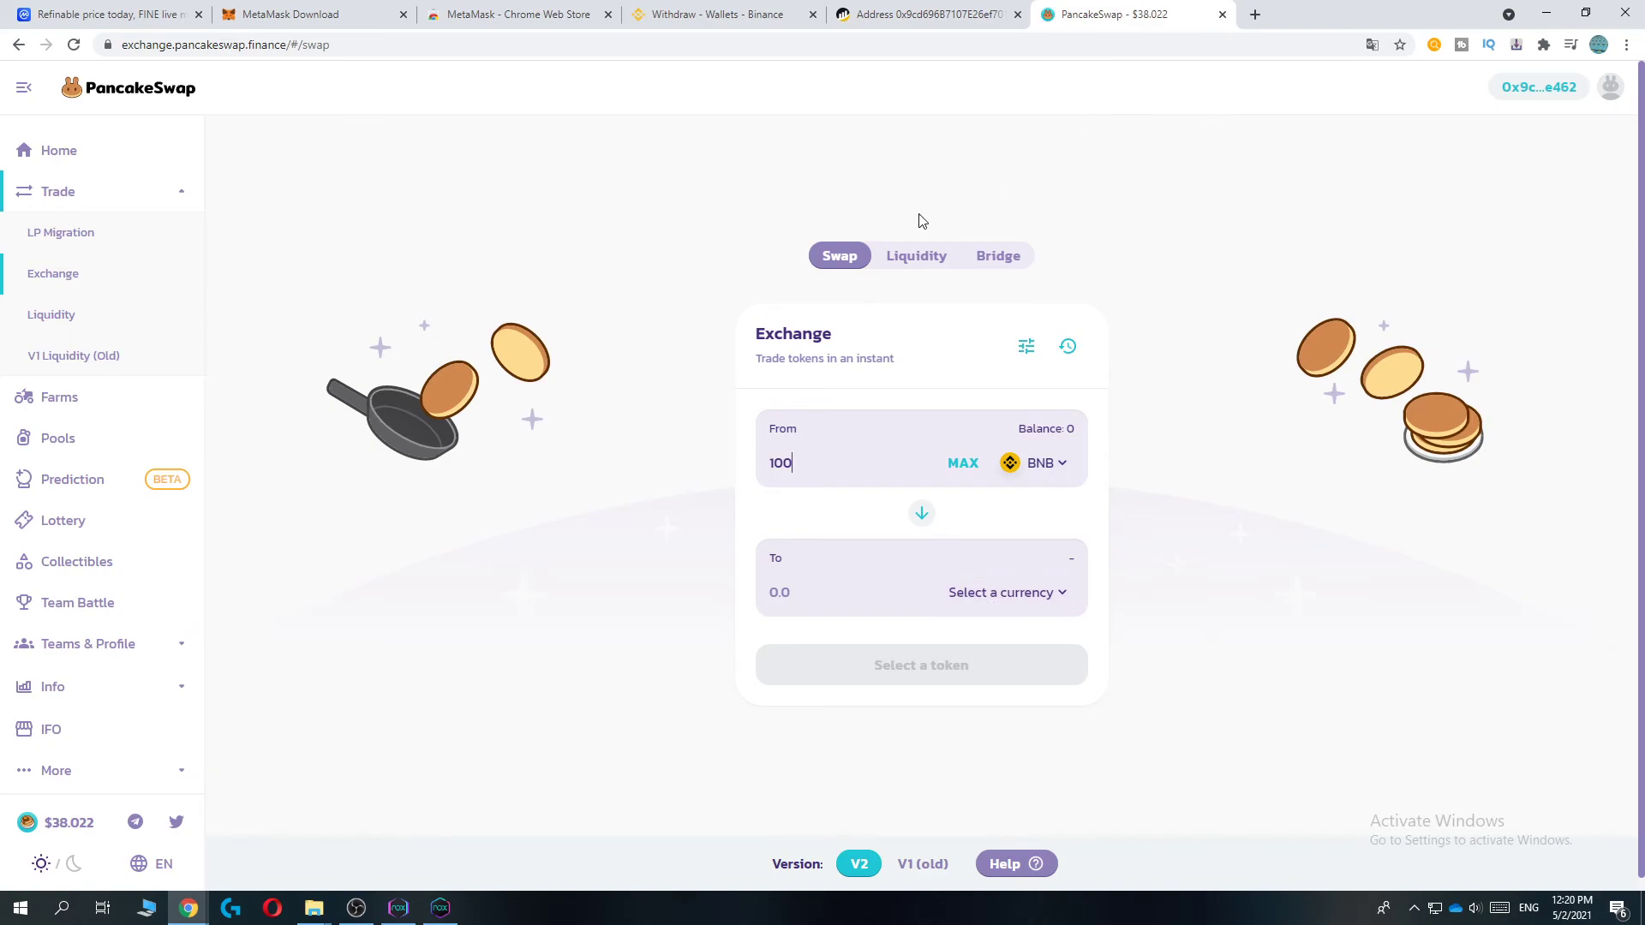
- Select FINE as the receive token by pasting Refinable's contract address from CoinMarketCap
{"action": "left_click", "coordinate": [90, 15]}
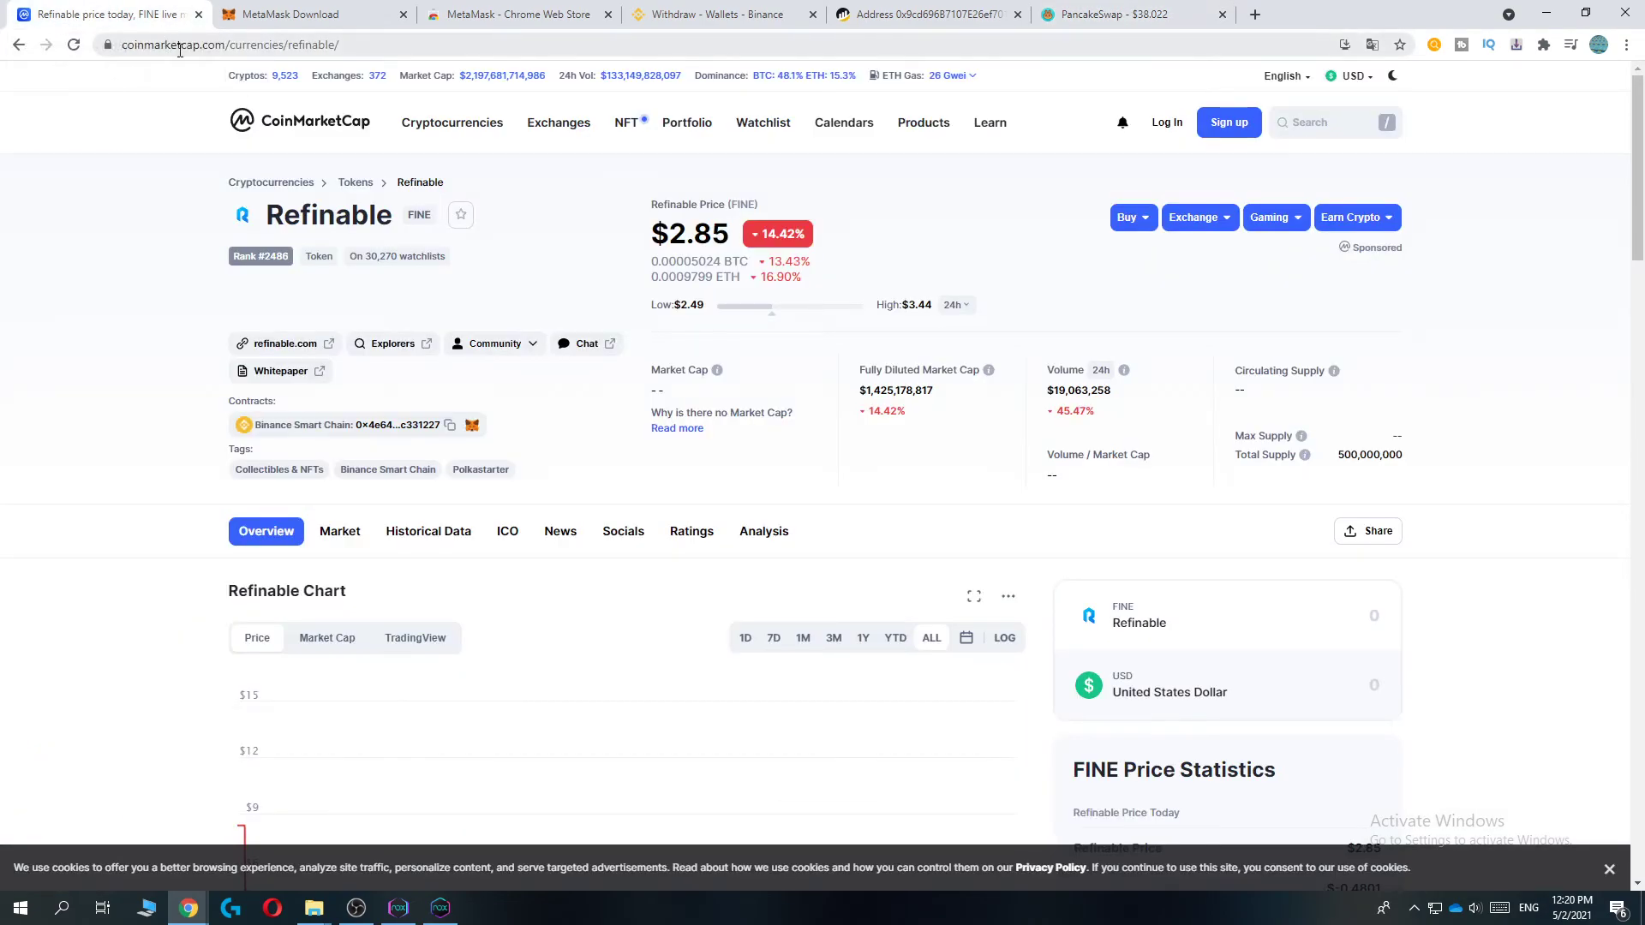
{"action": "left_click", "coordinate": [449, 425]}
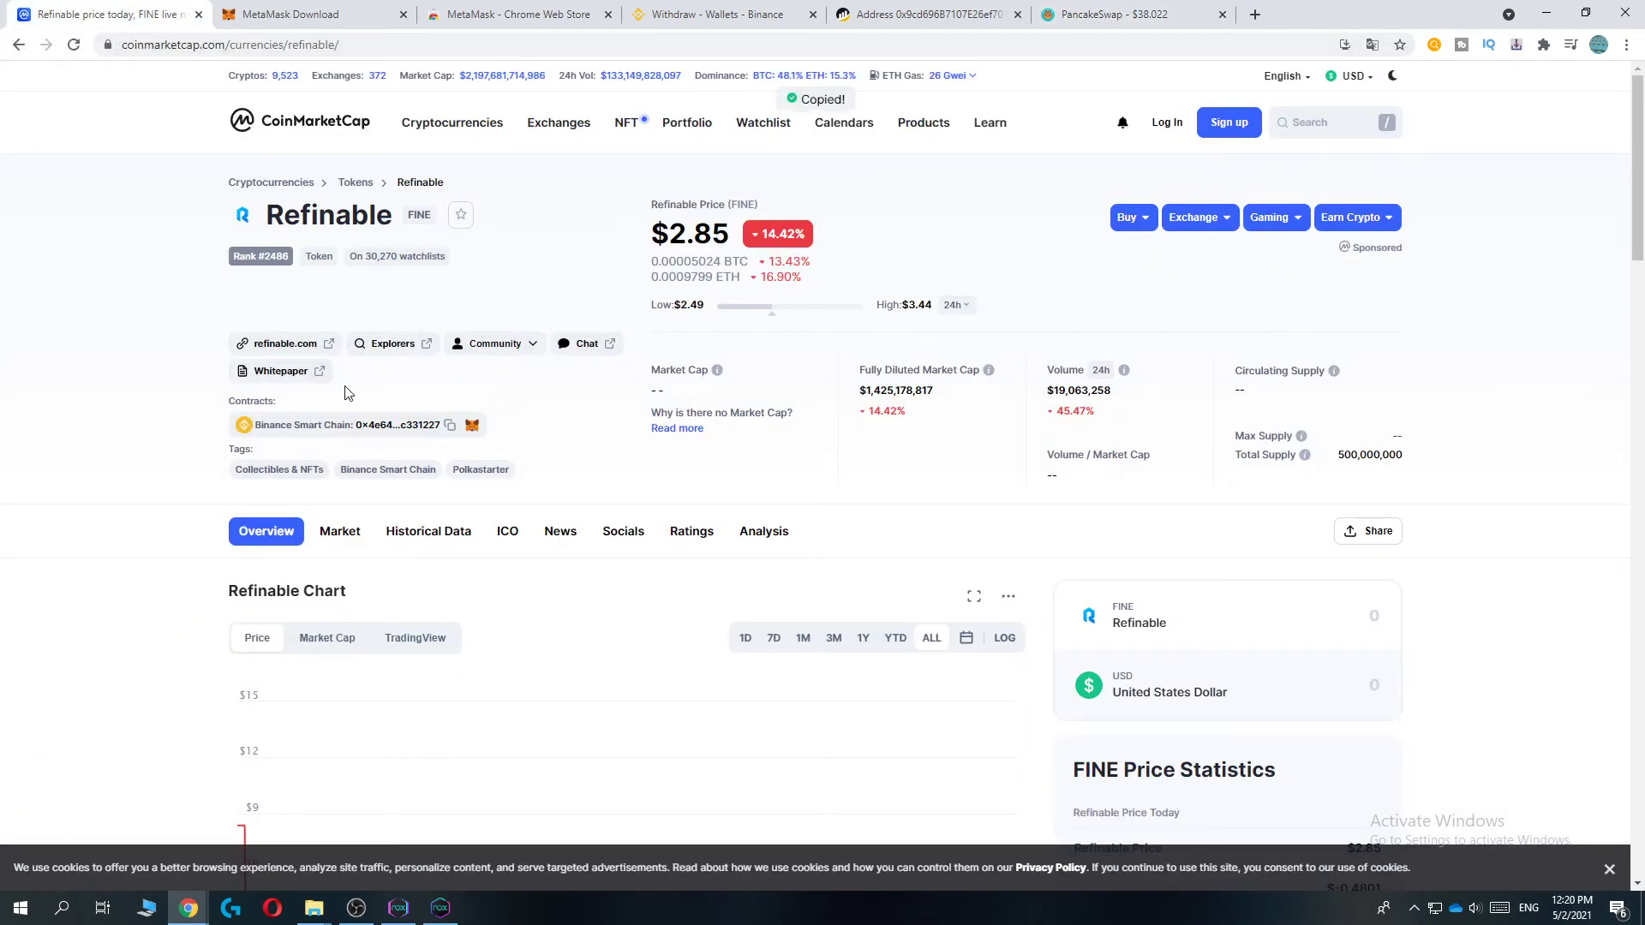
{"action": "left_click", "coordinate": [1092, 10]}
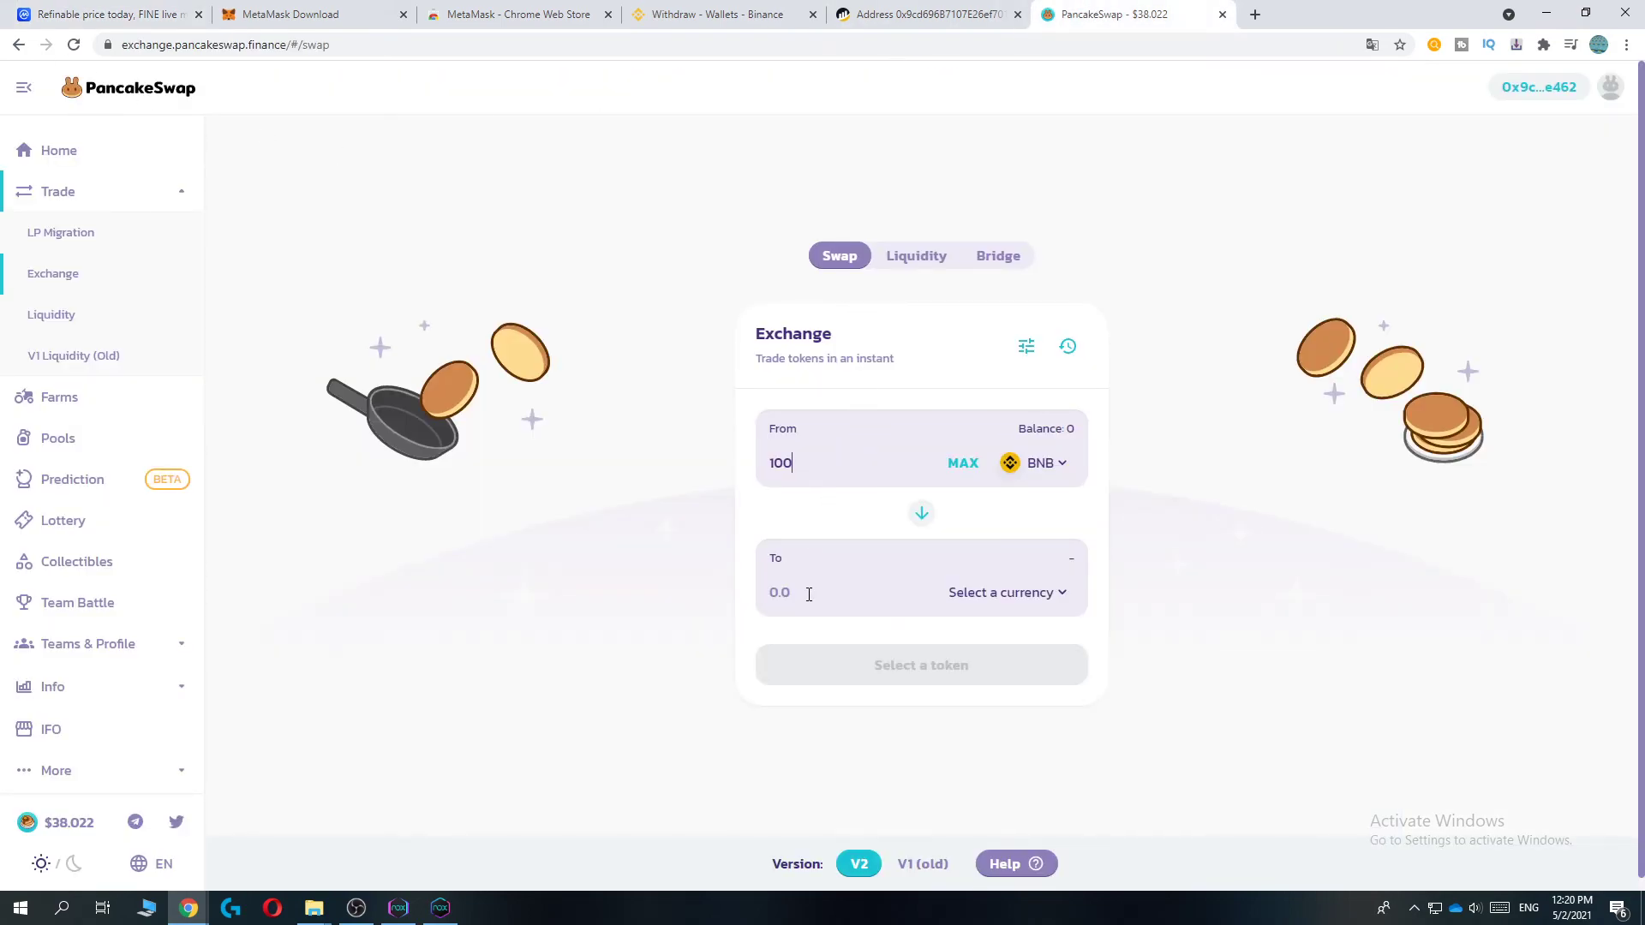
{"action": "left_click", "coordinate": [998, 592]}
{"action": "key", "text": "ctrl+v"}
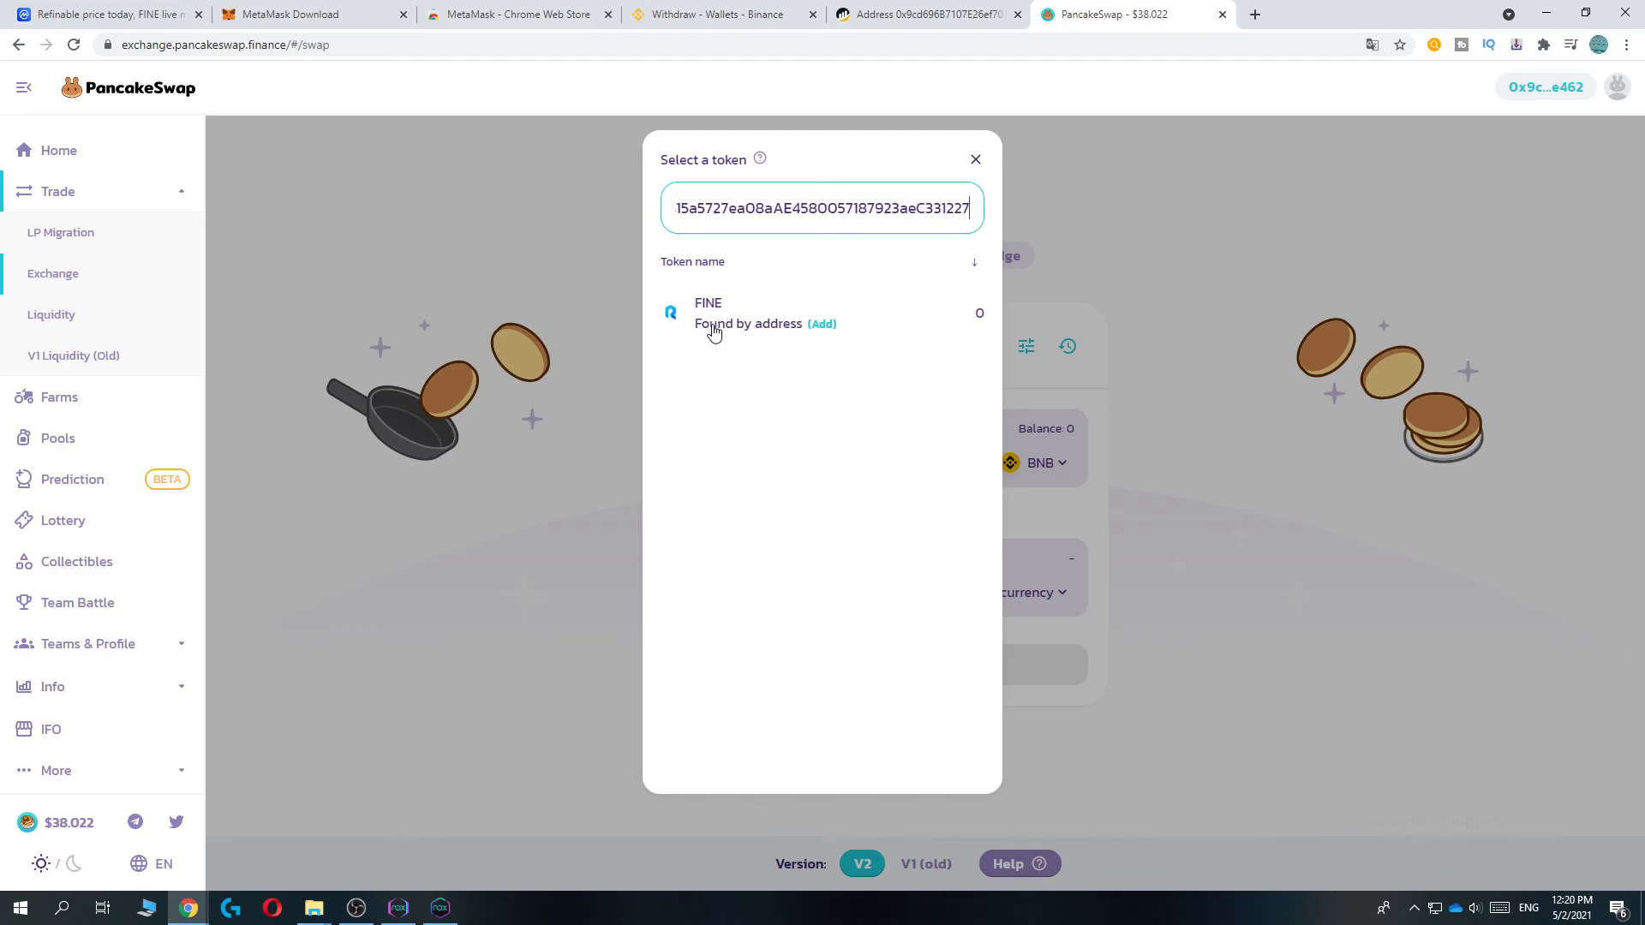
{"action": "left_click", "coordinate": [782, 329]}
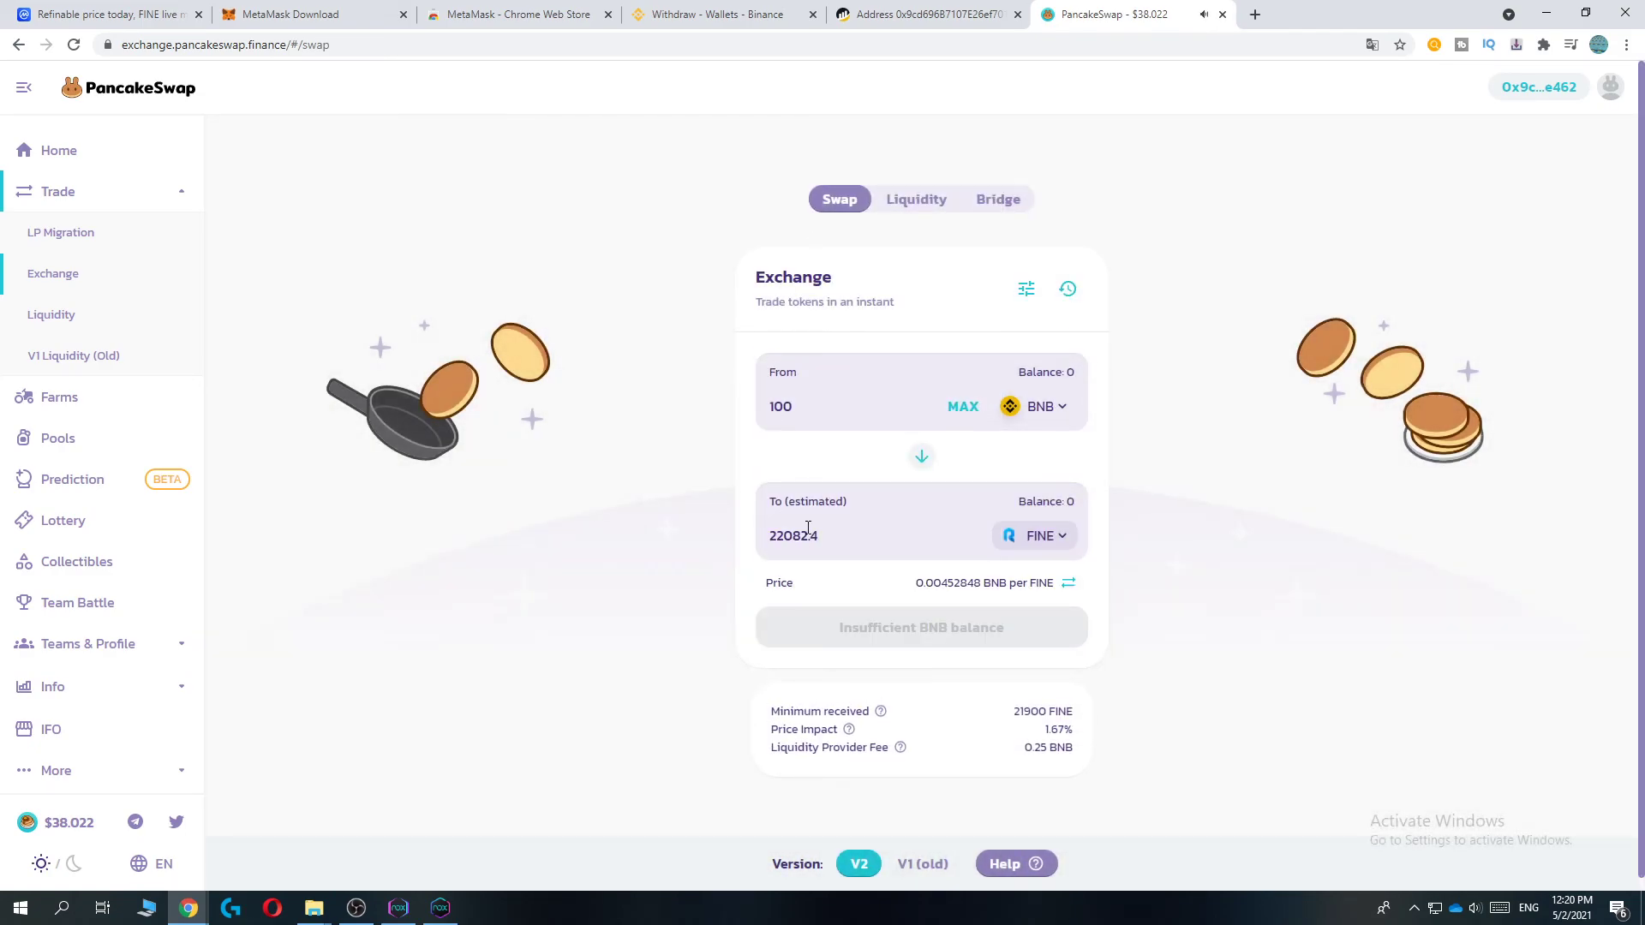
{"action": "left_click_drag", "start_coordinate": [808, 535], "coordinate": [815, 533]}
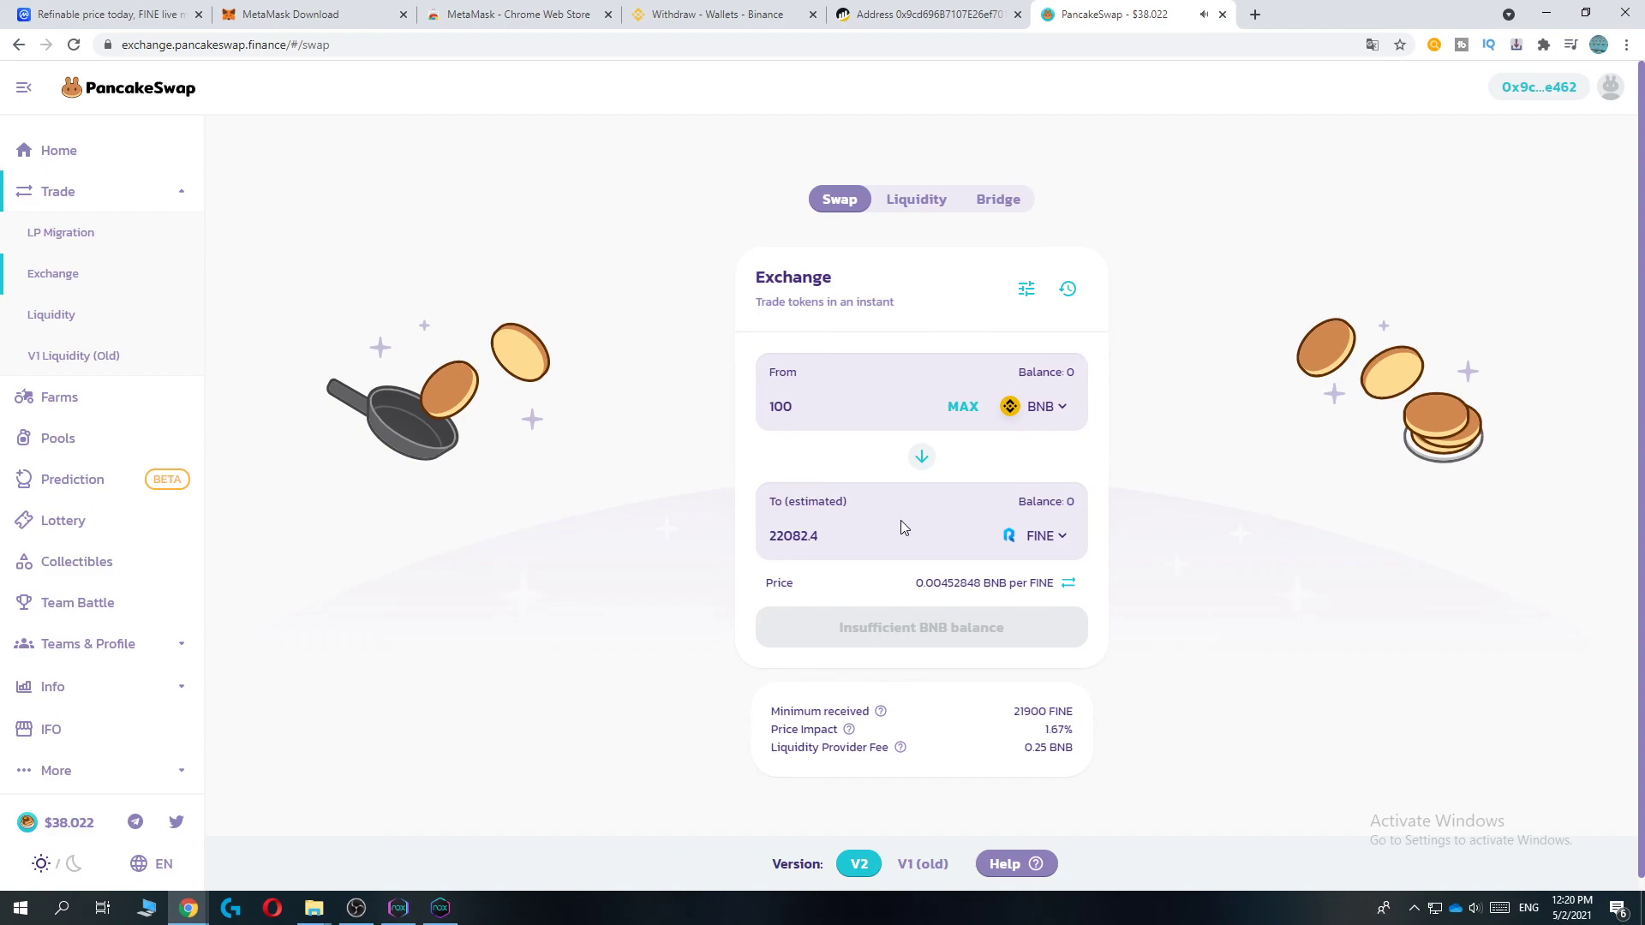